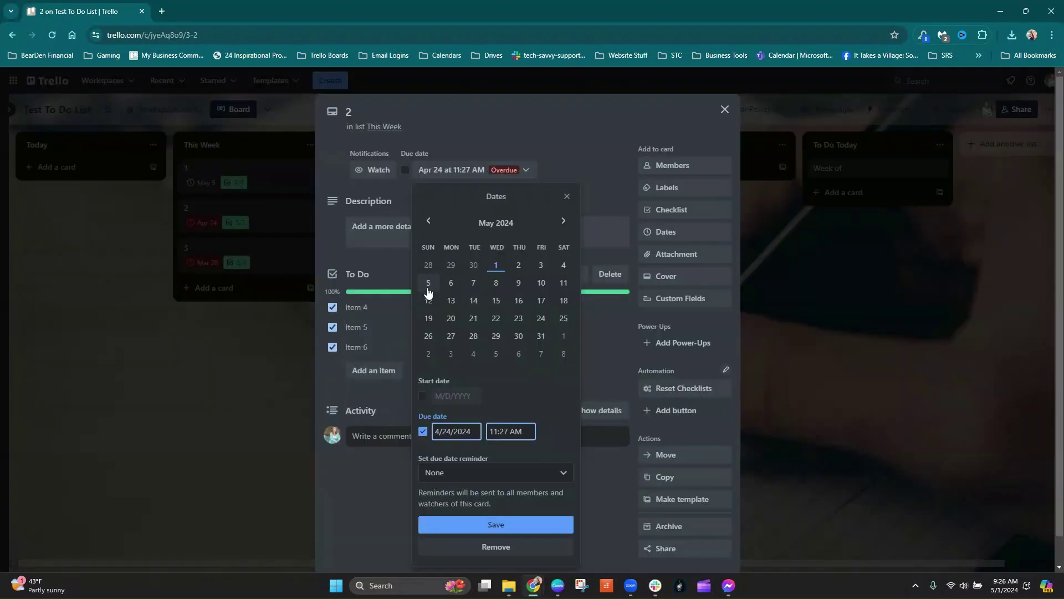
Move card 2's due date to May 5 and save it, then open card 3.
click(428, 283)
click(463, 522)
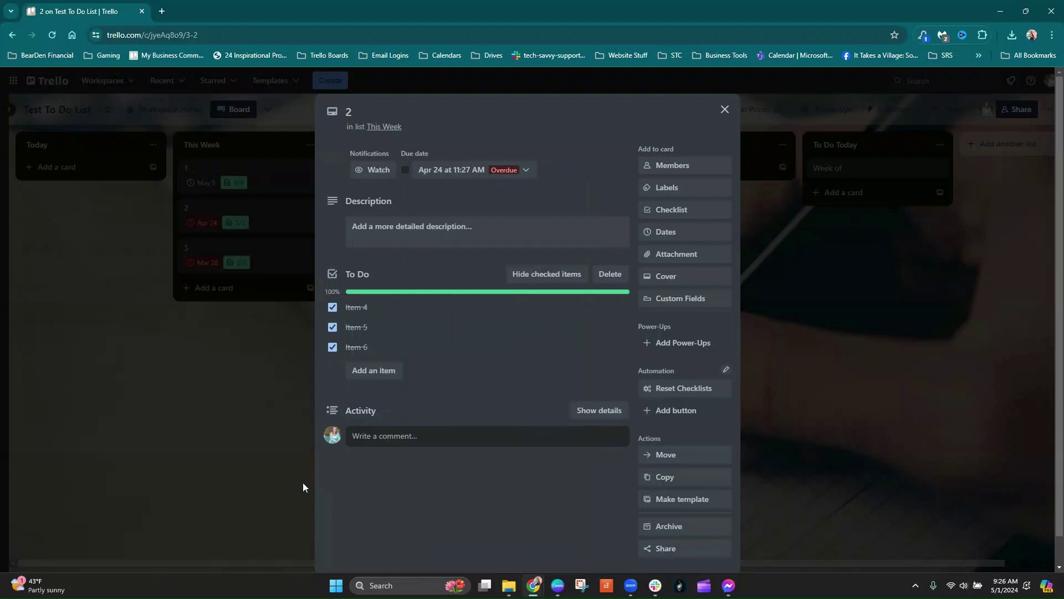
click(256, 400)
click(289, 254)
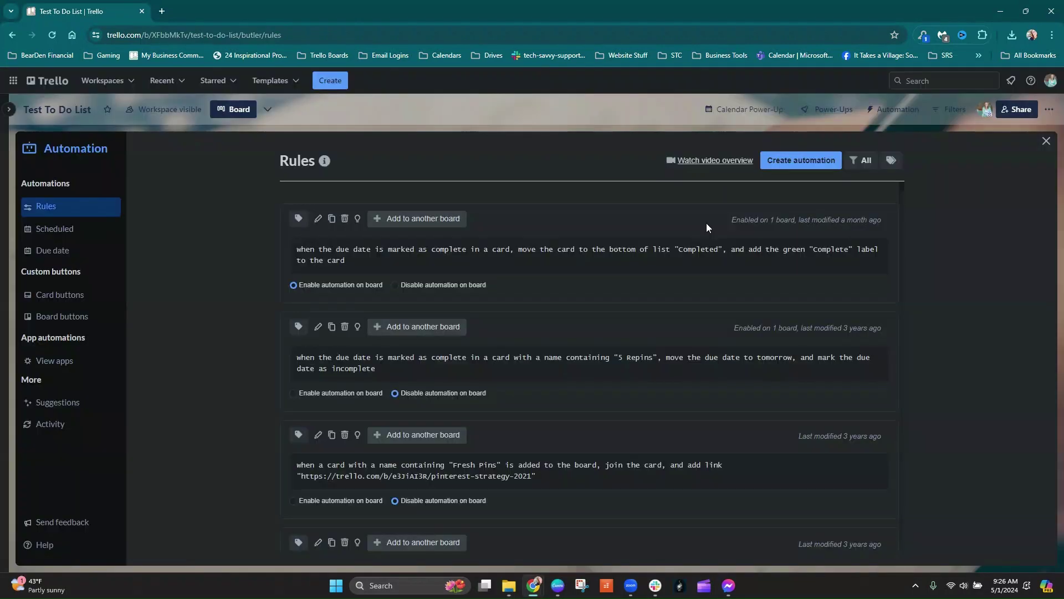
Start a new rule triggered when a due date is marked as complete.
click(793, 162)
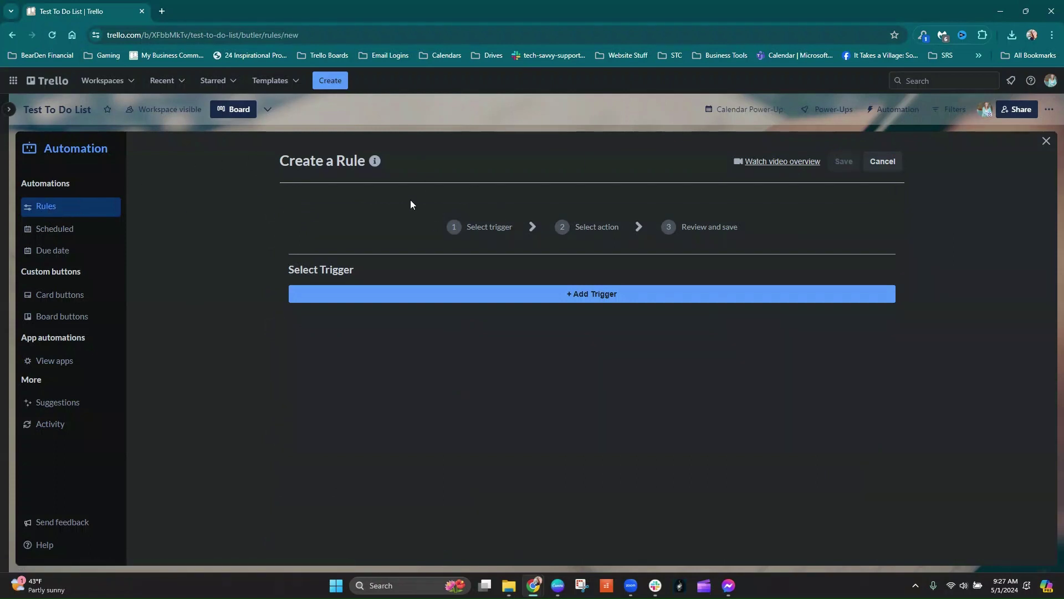
click(582, 294)
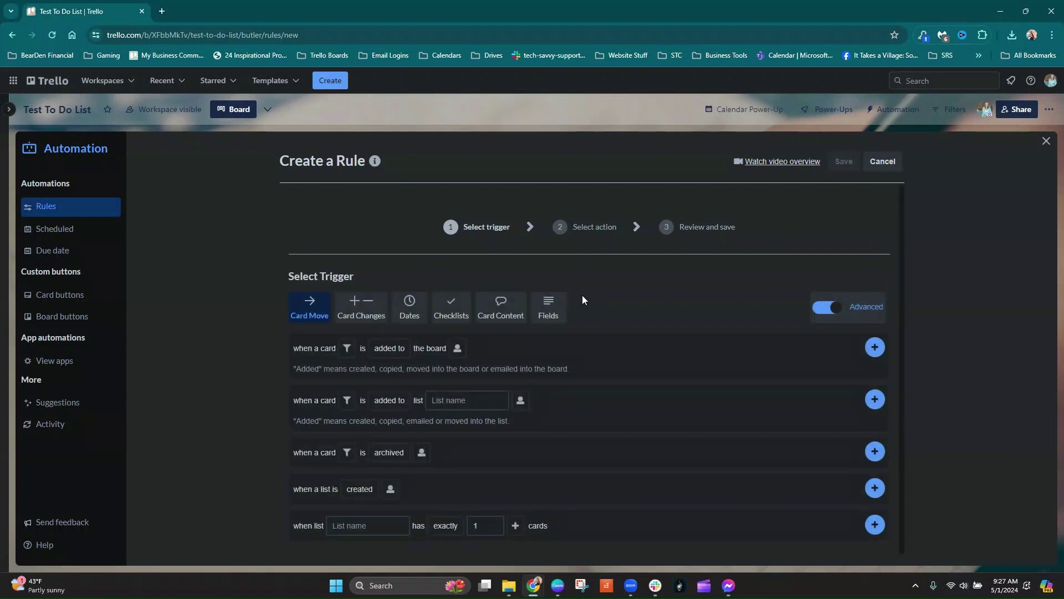
click(408, 314)
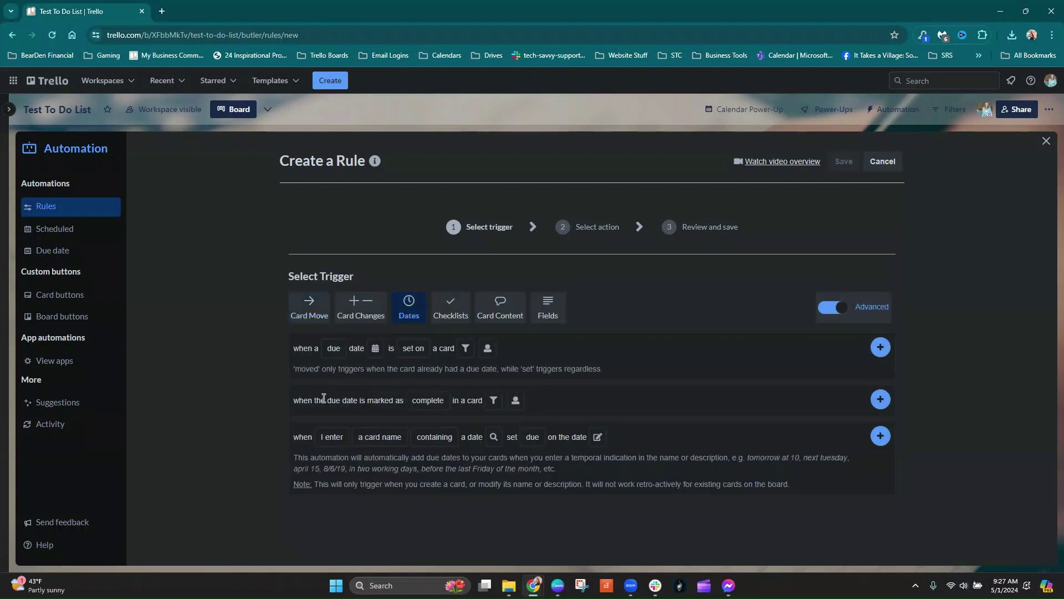
click(441, 405)
click(461, 417)
Limit the trigger to cards in list 'This Week'.
click(493, 402)
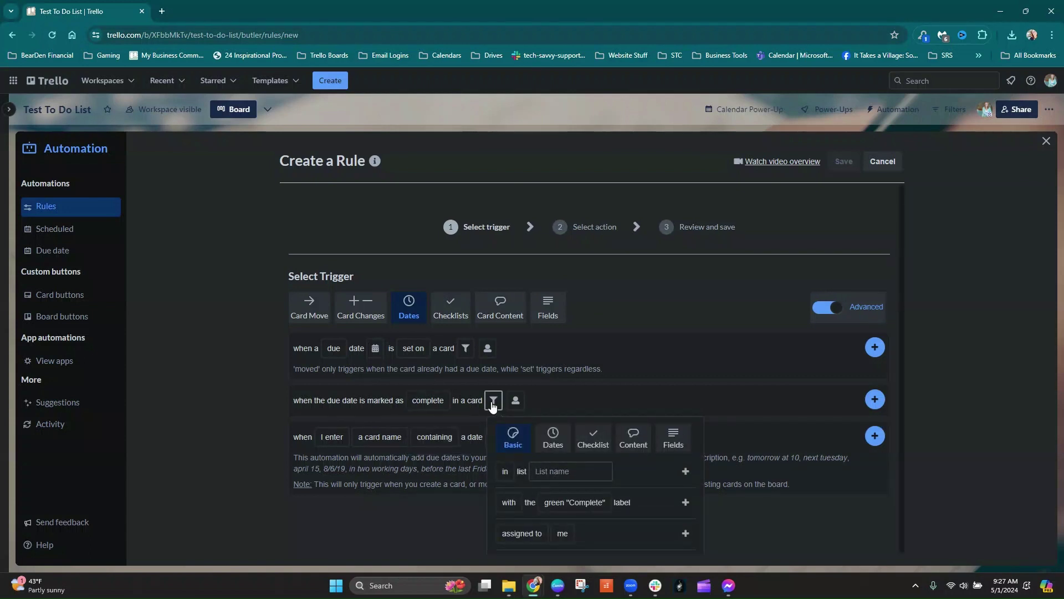
click(565, 467)
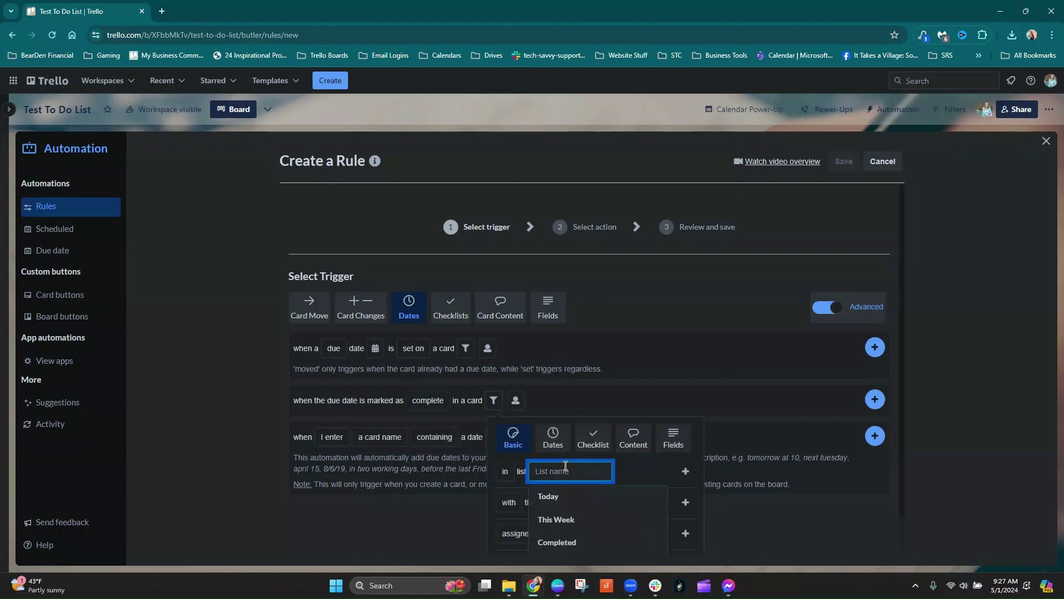
click(557, 521)
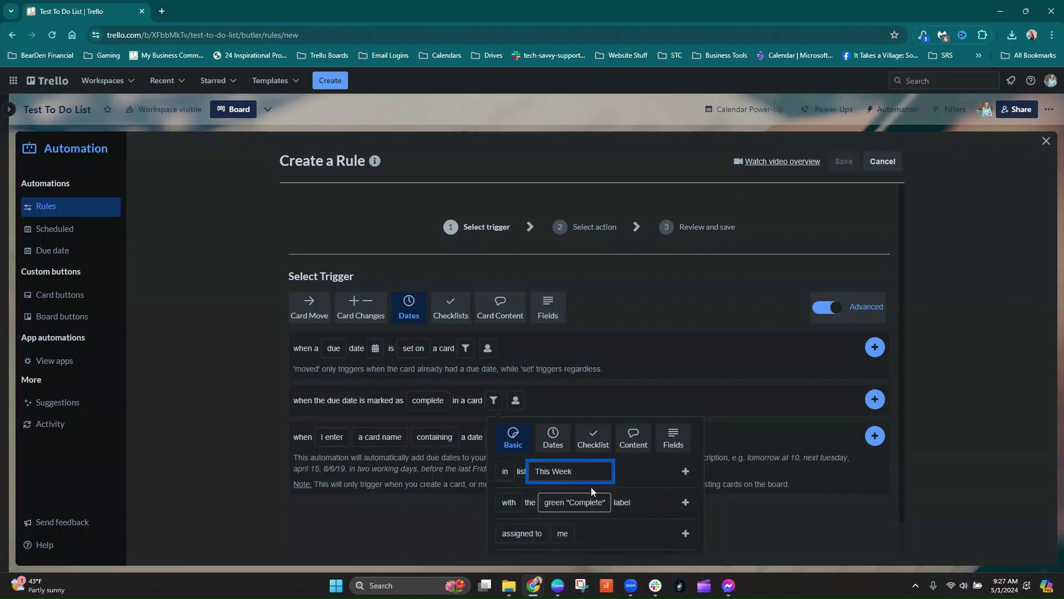
click(685, 473)
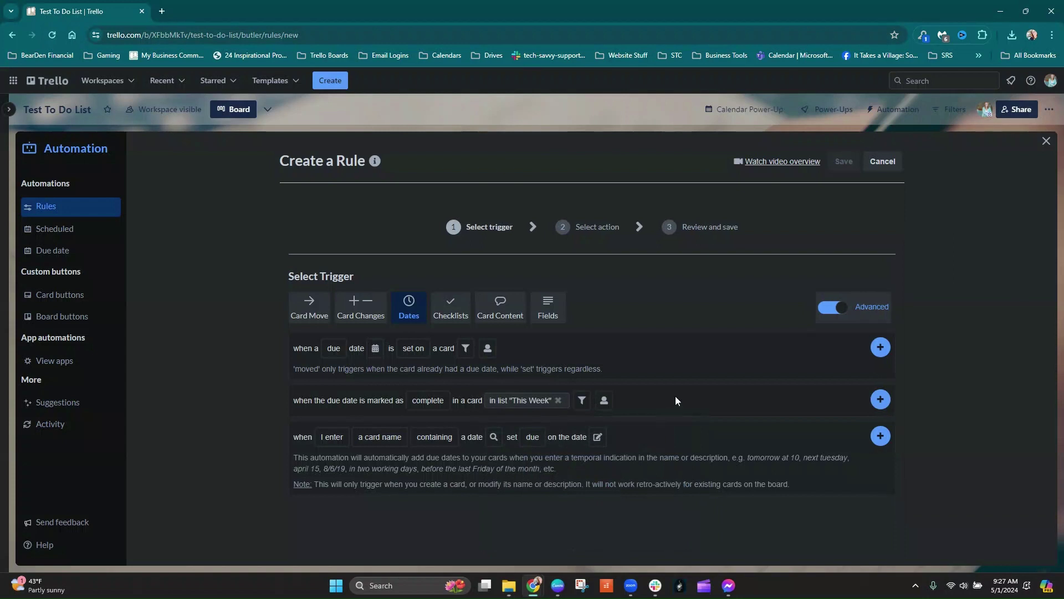
Confirm the This Week complete trigger, add 'reset all the checklists on the card', and save the rule.
click(879, 400)
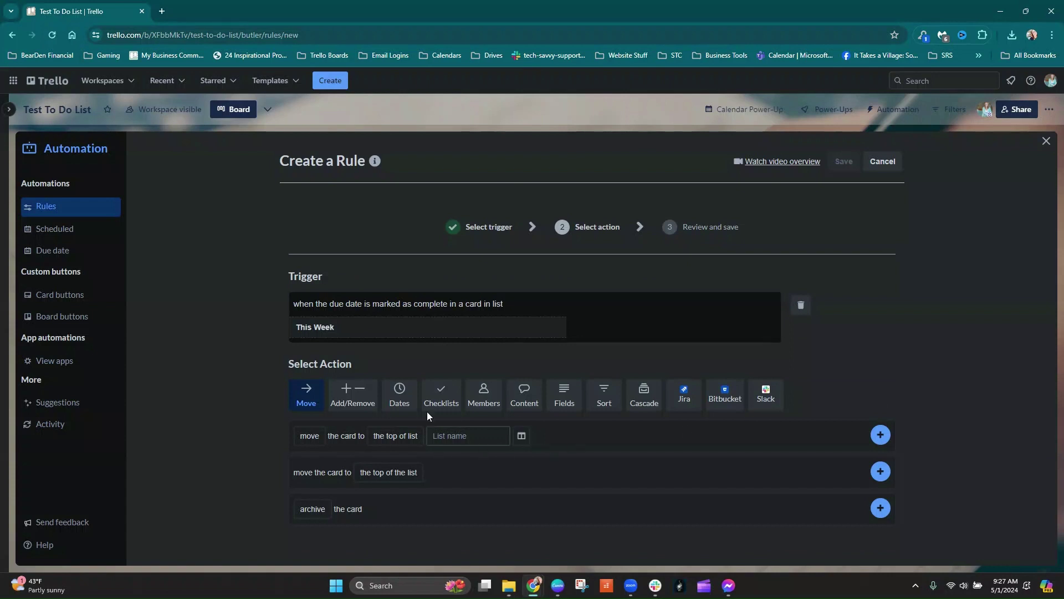
click(441, 402)
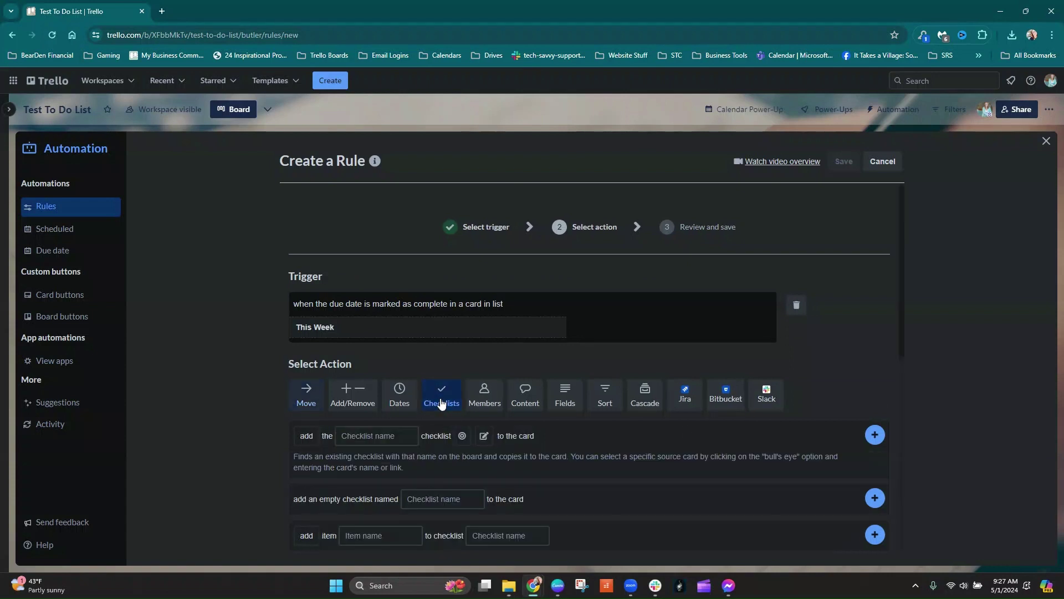
scroll(364, 460, down, 2)
scroll(371, 465, down, 5)
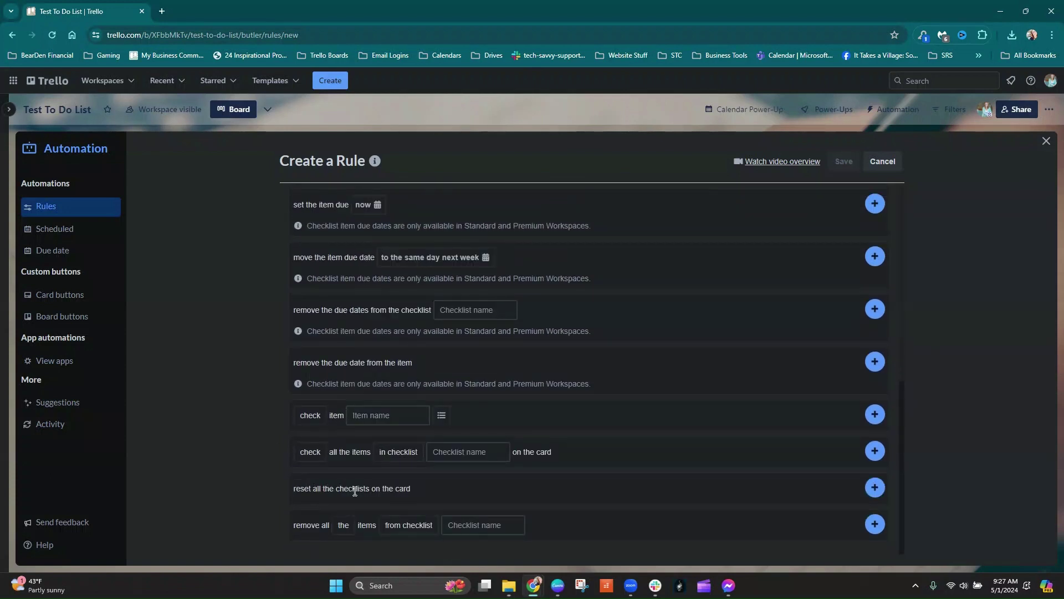
click(876, 488)
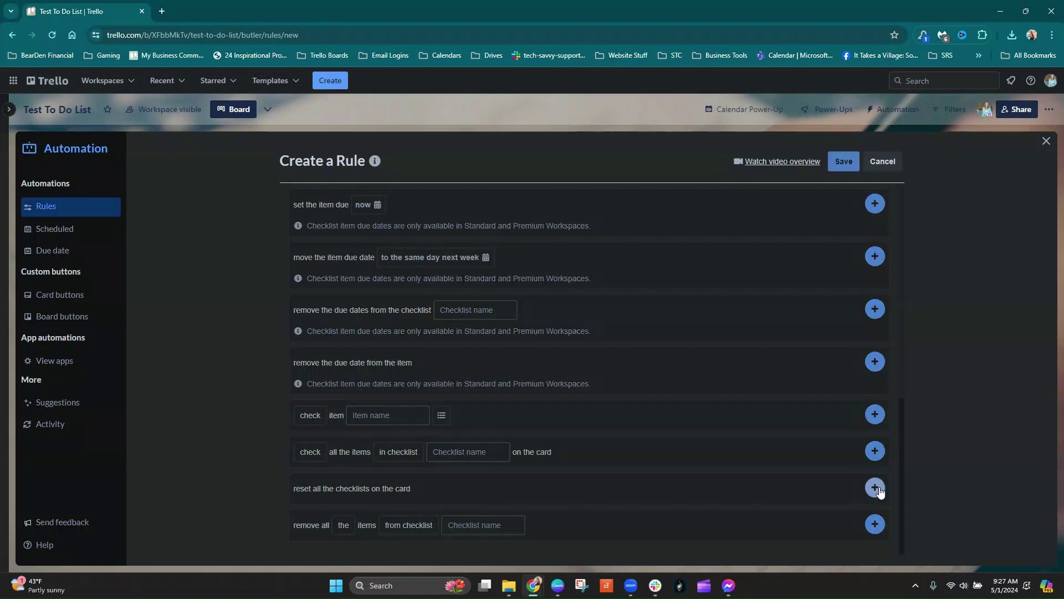
click(842, 162)
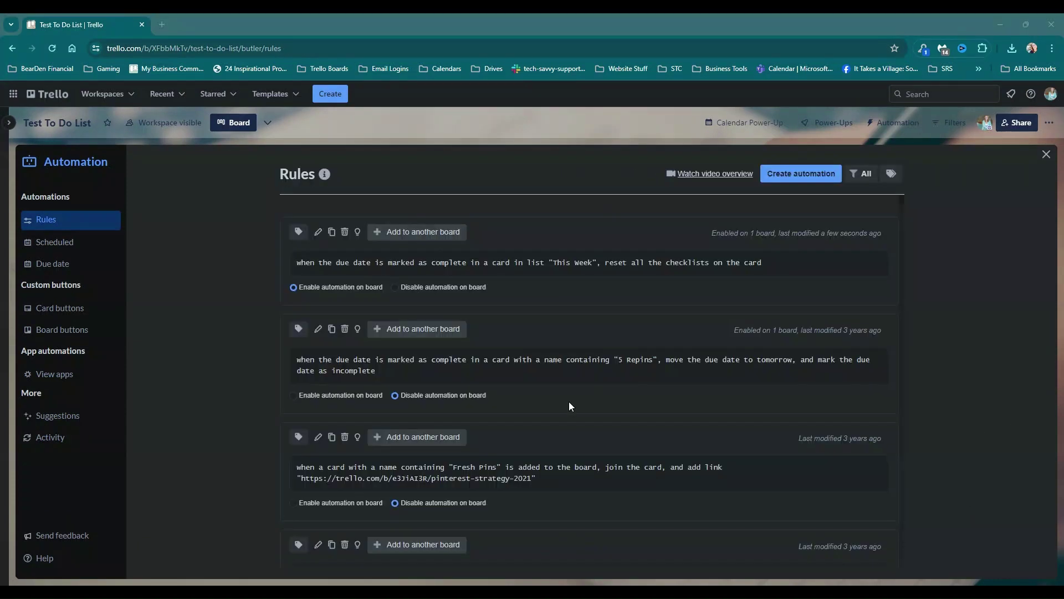
Start a new automation from the board's Due date section.
click(54, 269)
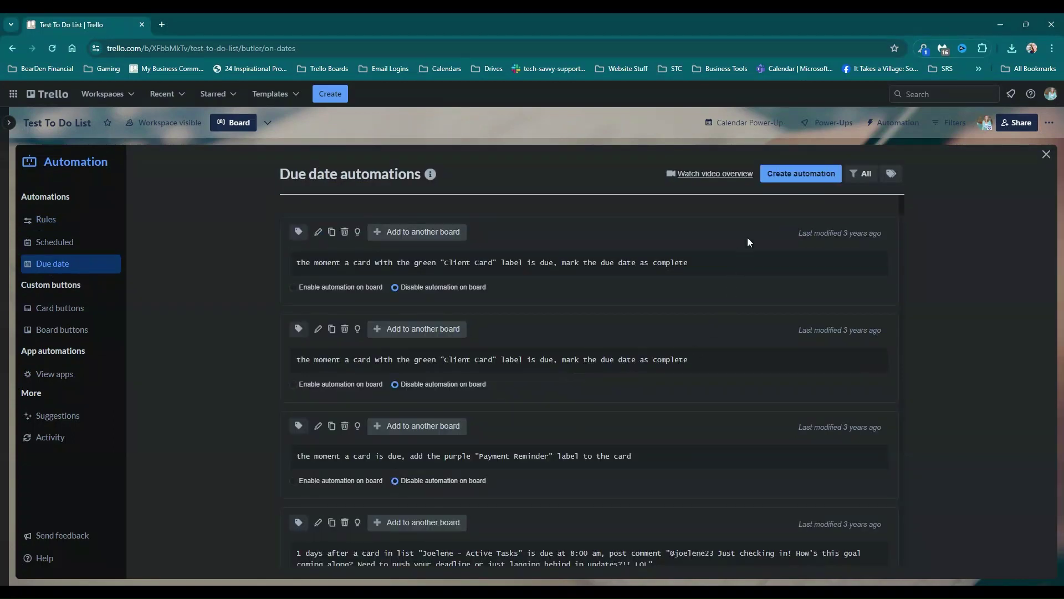
click(787, 176)
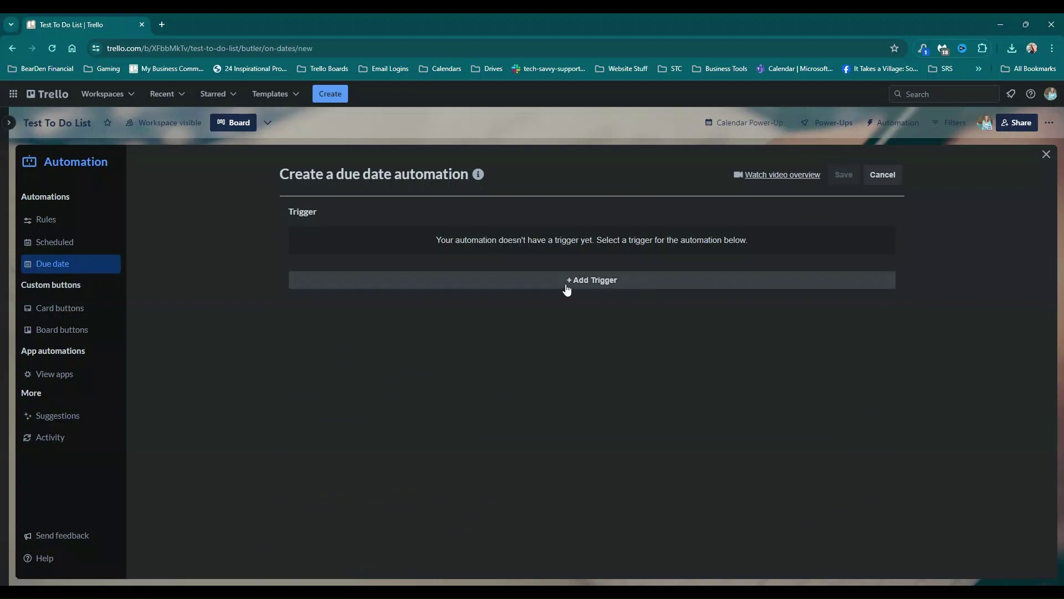
Set the trigger to 'the moment a card in list This Week is due'.
click(575, 289)
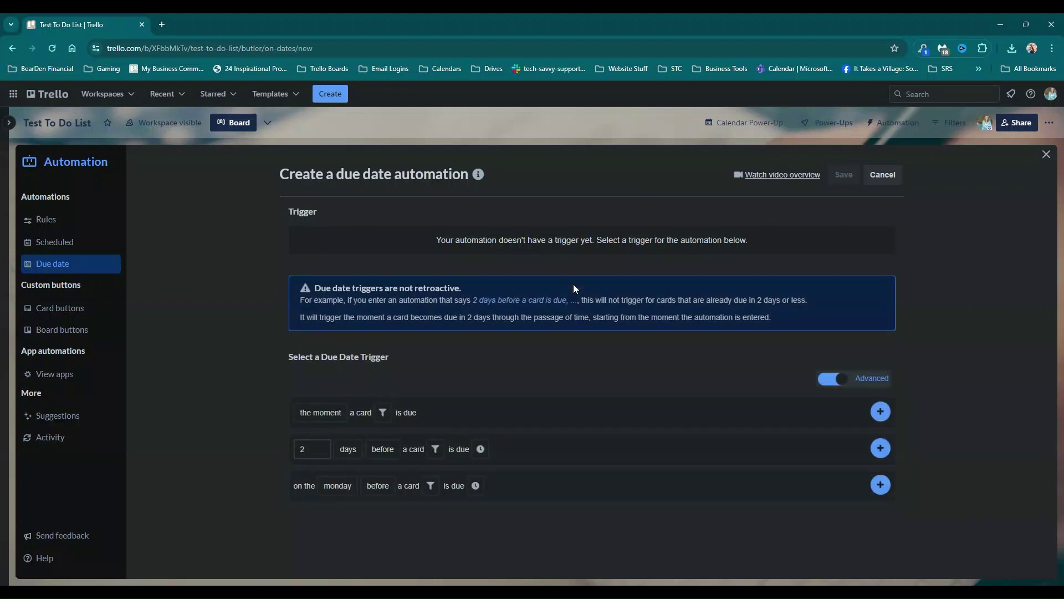
click(383, 412)
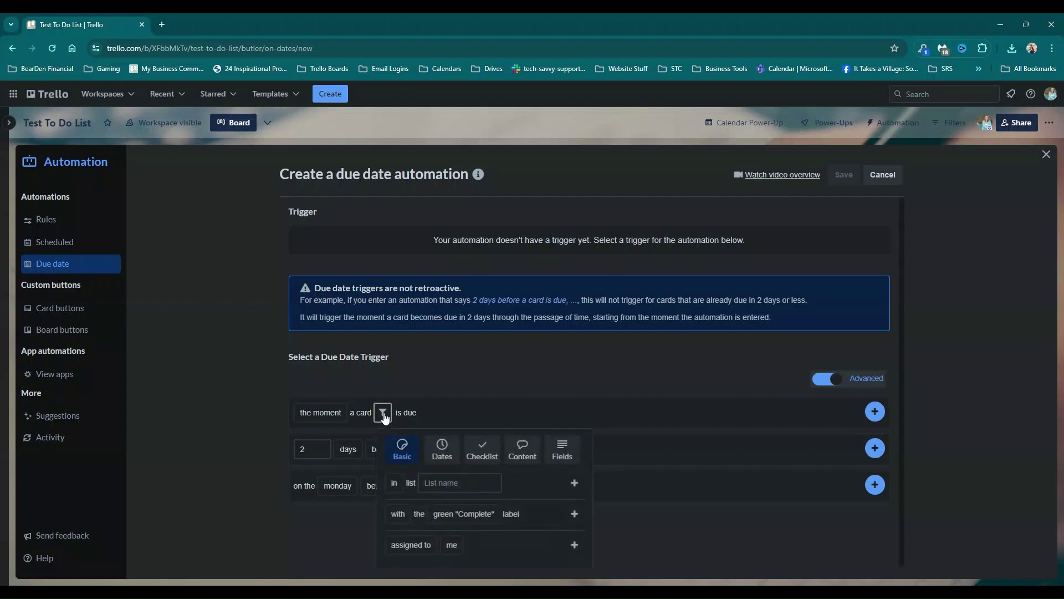
click(448, 483)
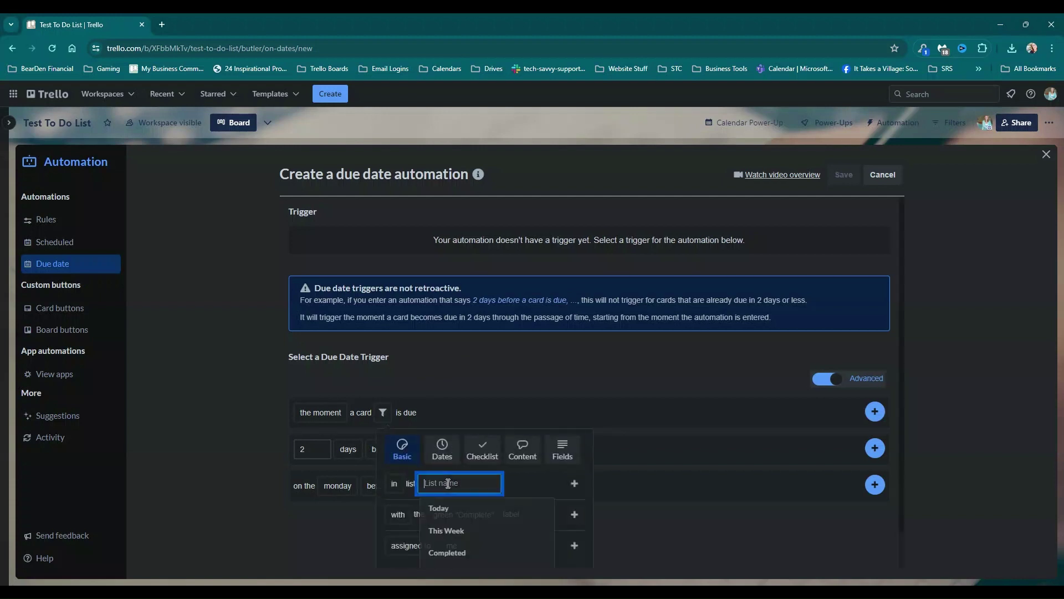
click(448, 529)
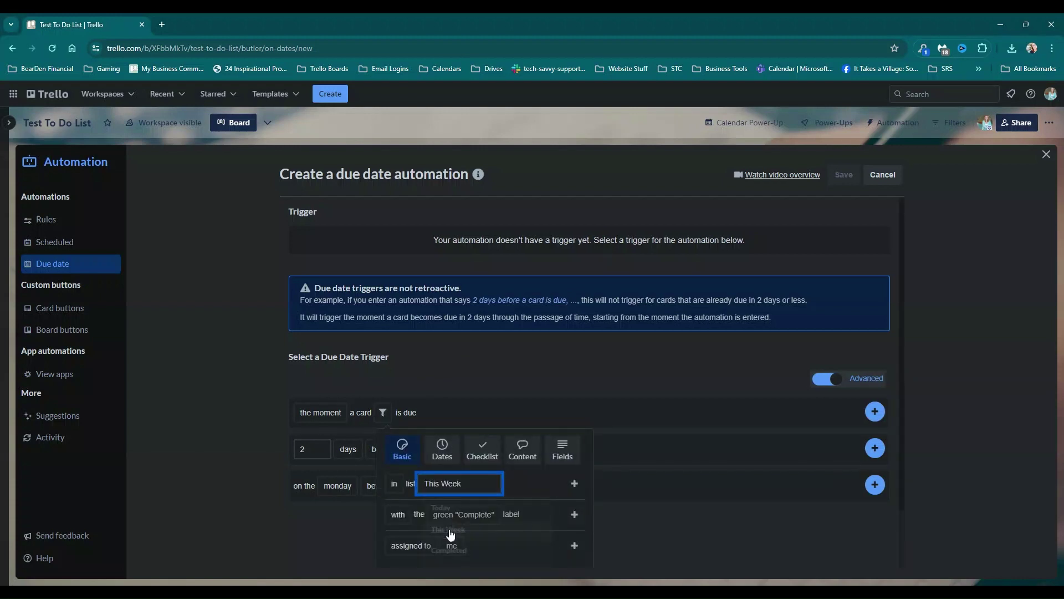
click(574, 484)
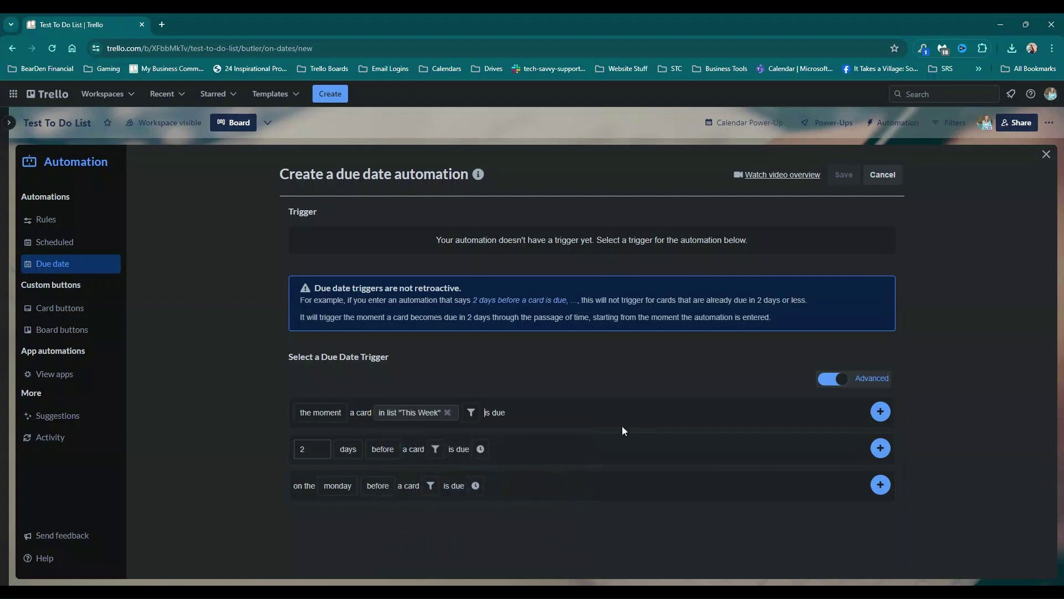
click(881, 414)
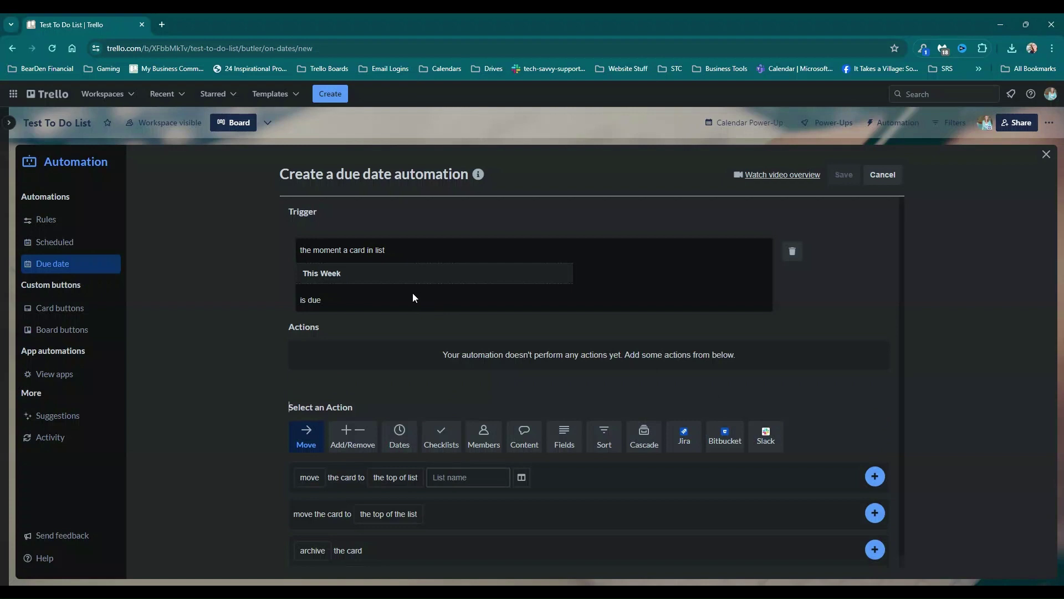
Add 'mark the due date as complete' as the first action.
click(397, 440)
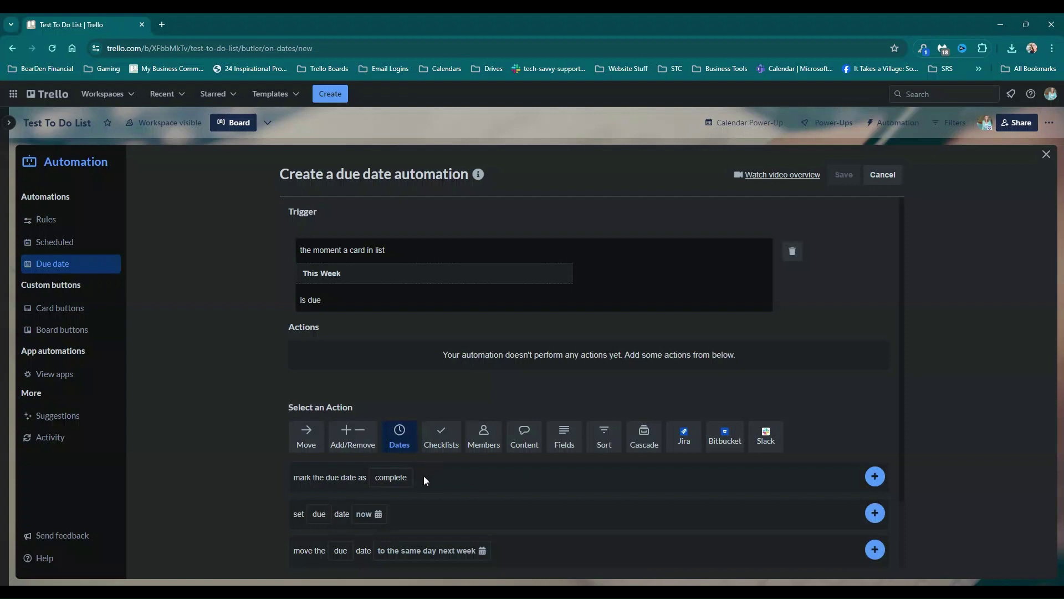
click(875, 477)
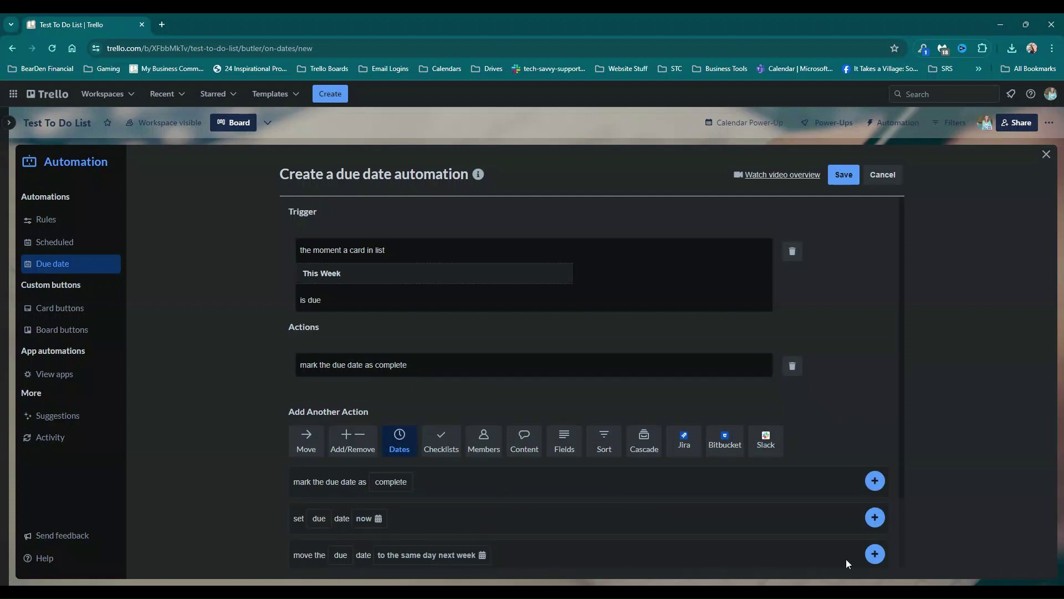
scroll(644, 557, down, 1)
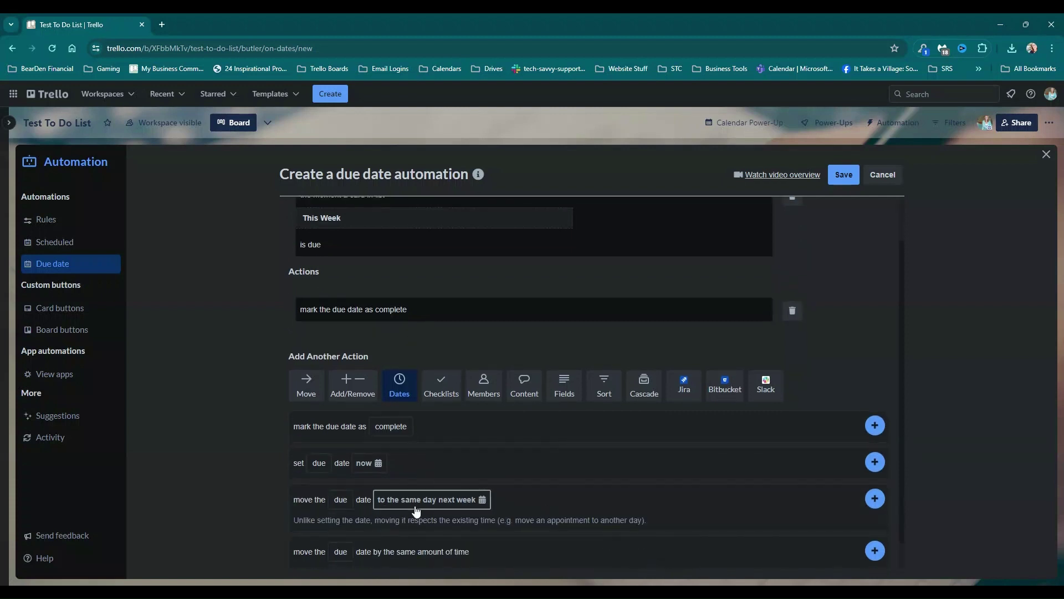
Set the move-due-date action to the same day next week.
click(453, 506)
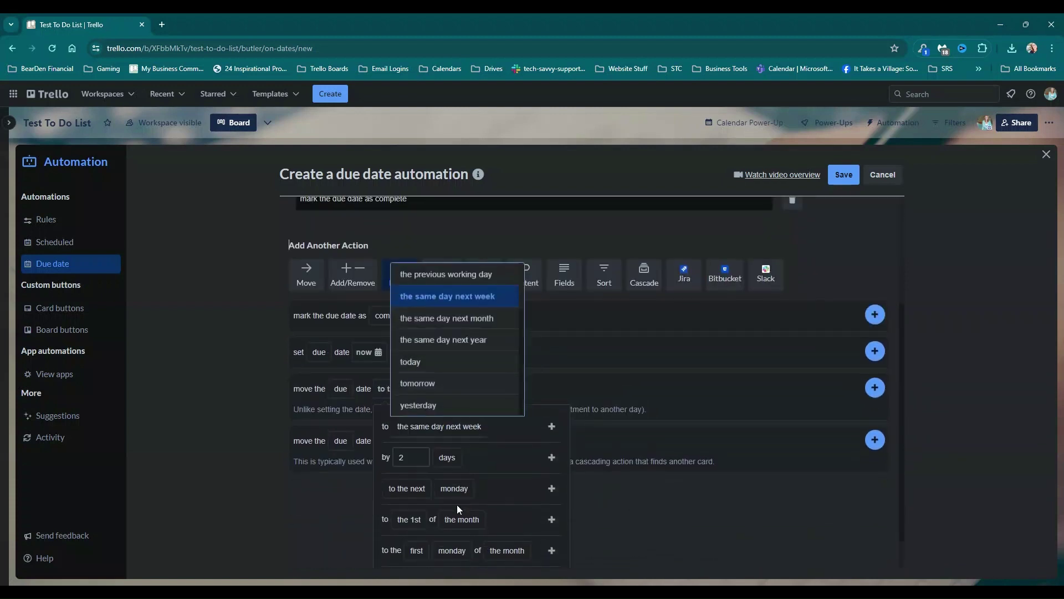
click(465, 427)
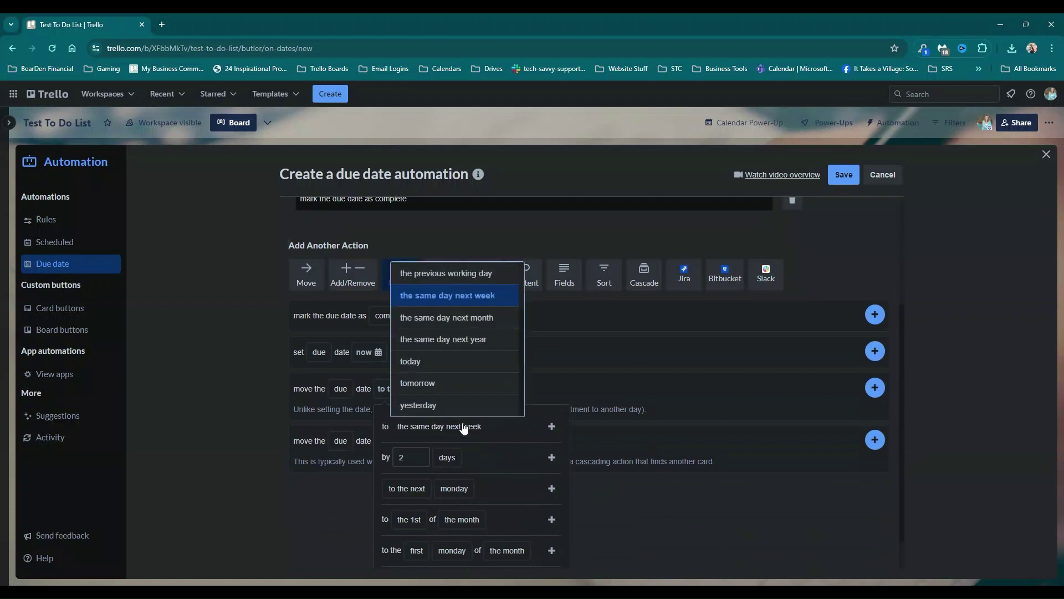
click(454, 456)
click(409, 459)
click(453, 489)
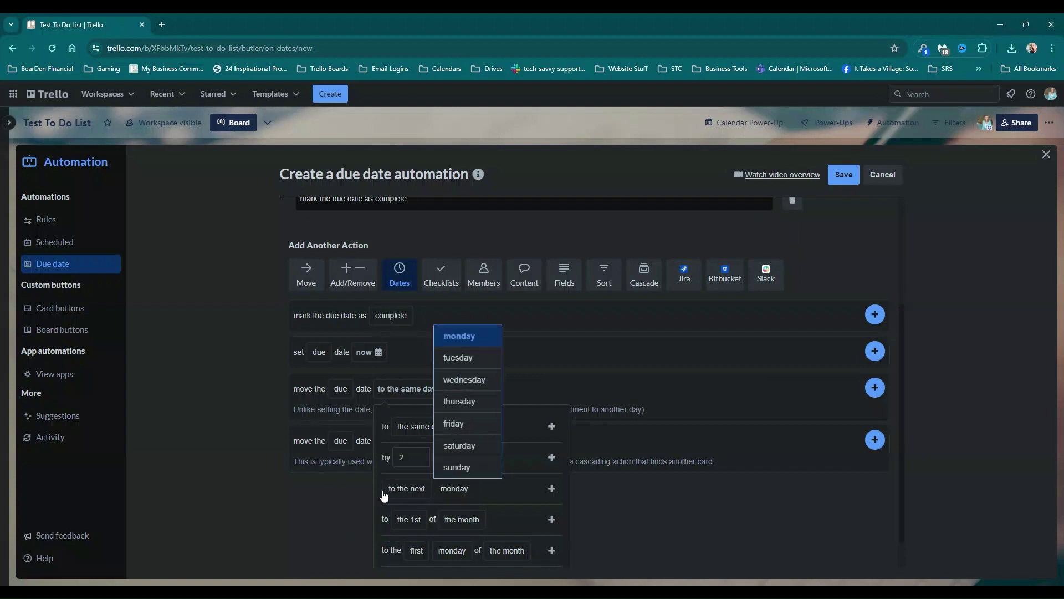
click(423, 487)
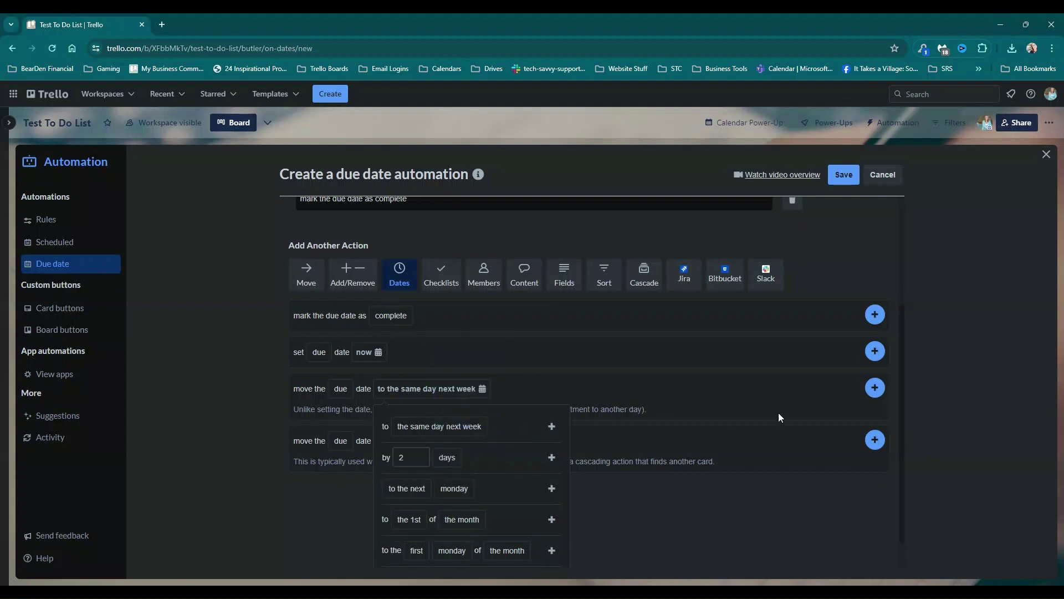
Add the move-to-same-day-next-week action, then 'mark the due date as incomplete'.
click(874, 388)
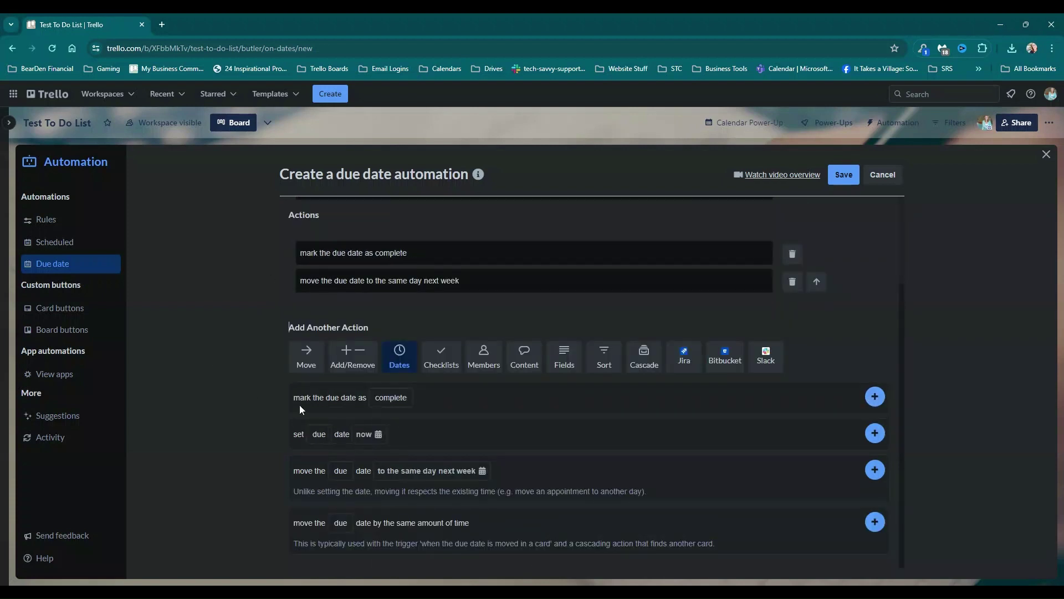
click(390, 398)
click(394, 444)
click(871, 398)
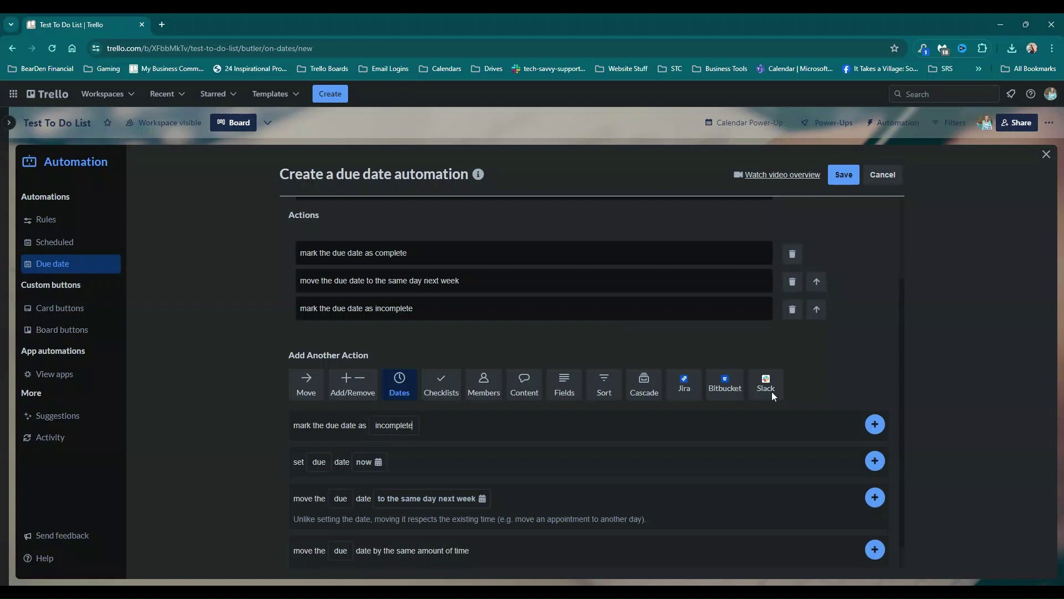
Save the due date automation and set card 1's due date to May 1 with a new time.
click(844, 176)
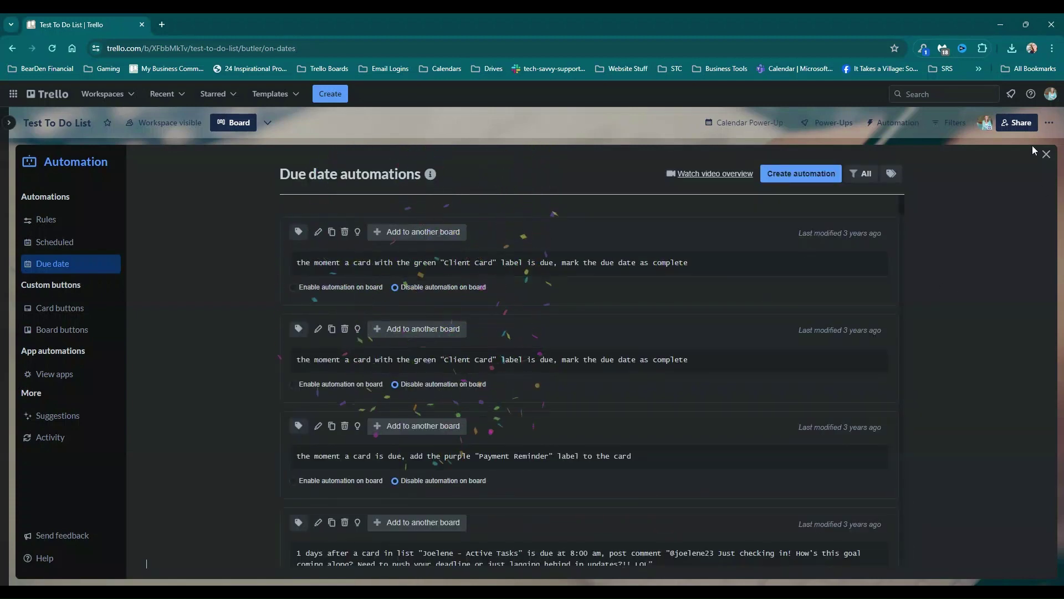
click(1046, 155)
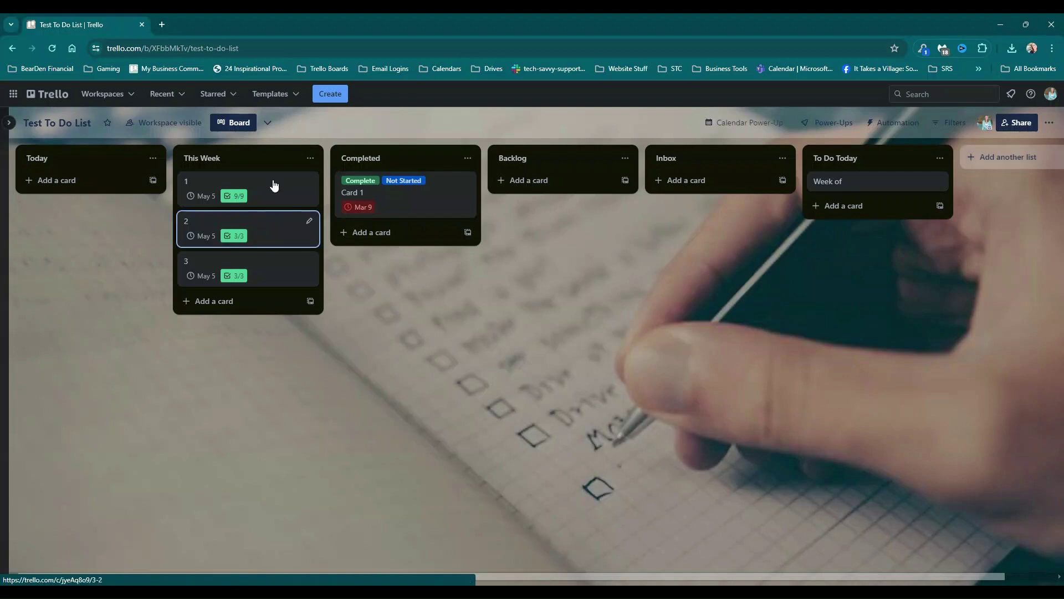
click(274, 184)
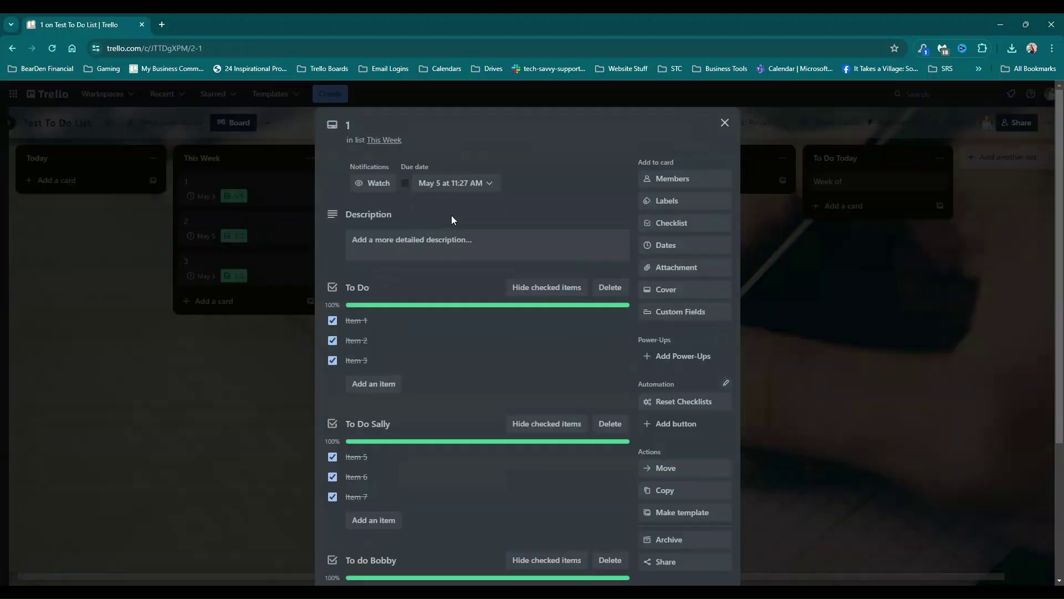
click(493, 189)
click(496, 279)
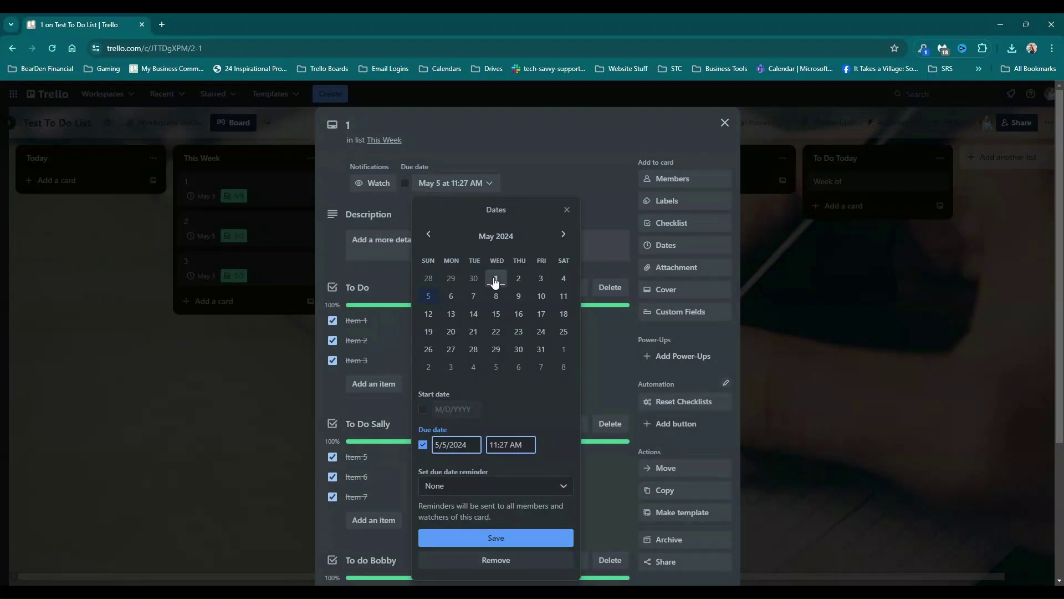
double_click(495, 446)
double_click(495, 446)
text(01)
click(482, 541)
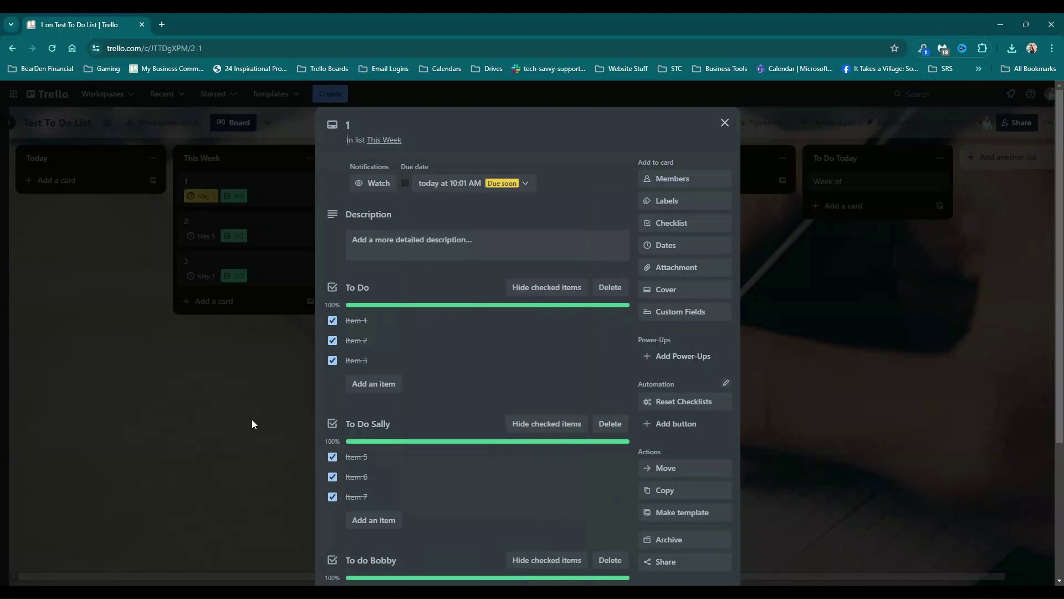
click(252, 425)
Set card 2's due date to May 1 at 10:01.
click(306, 262)
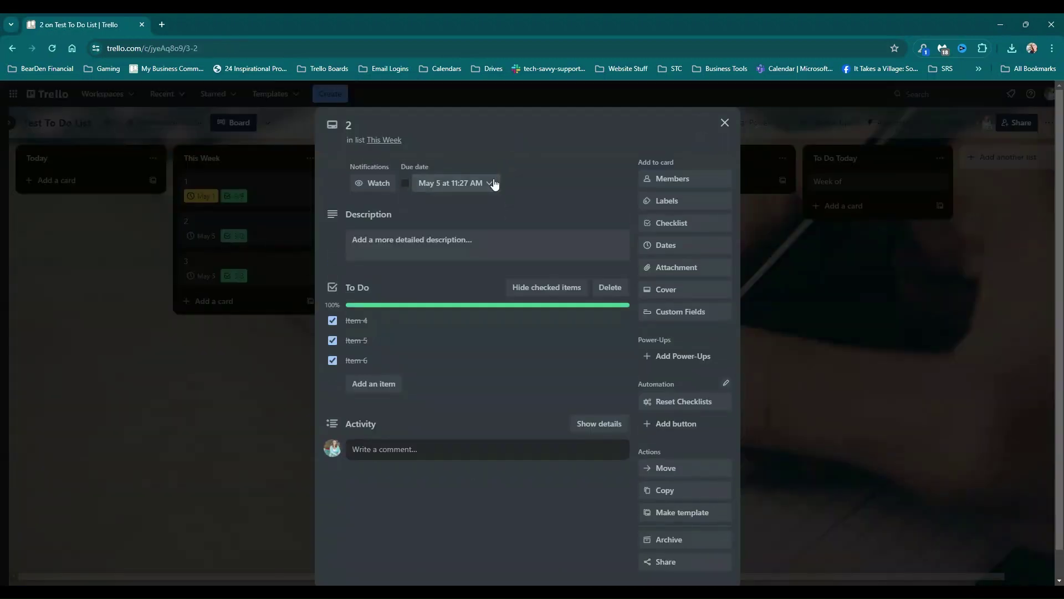
click(495, 183)
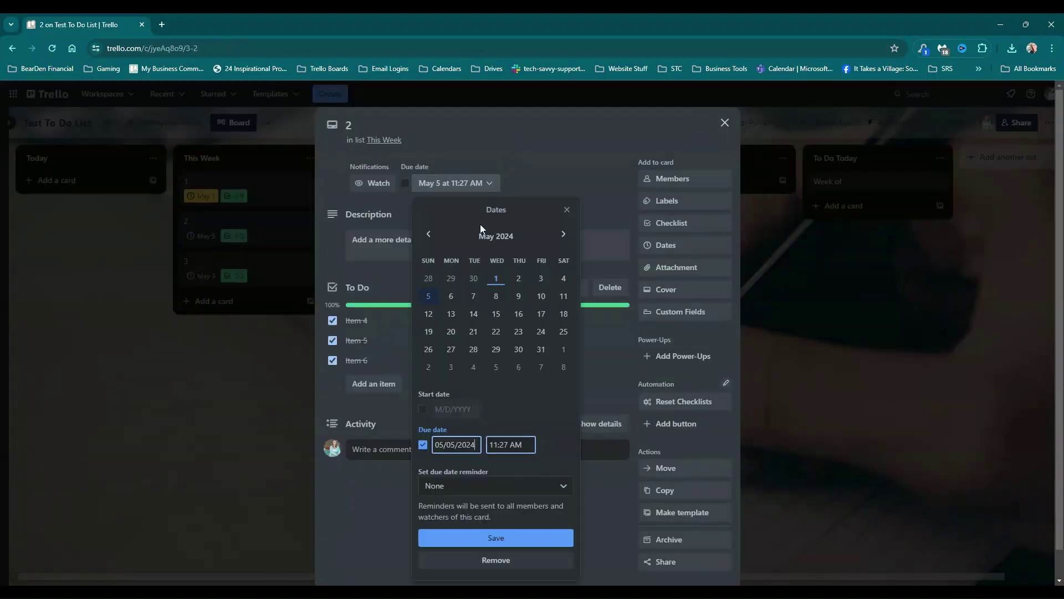
double_click(491, 443)
text(10:0)
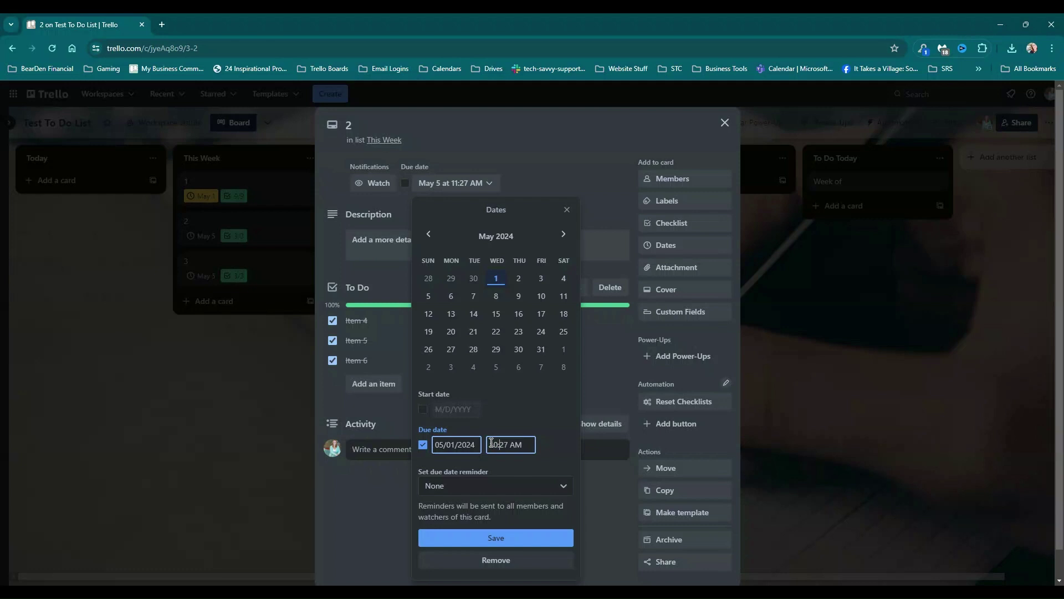
text(1)
click(497, 538)
click(235, 377)
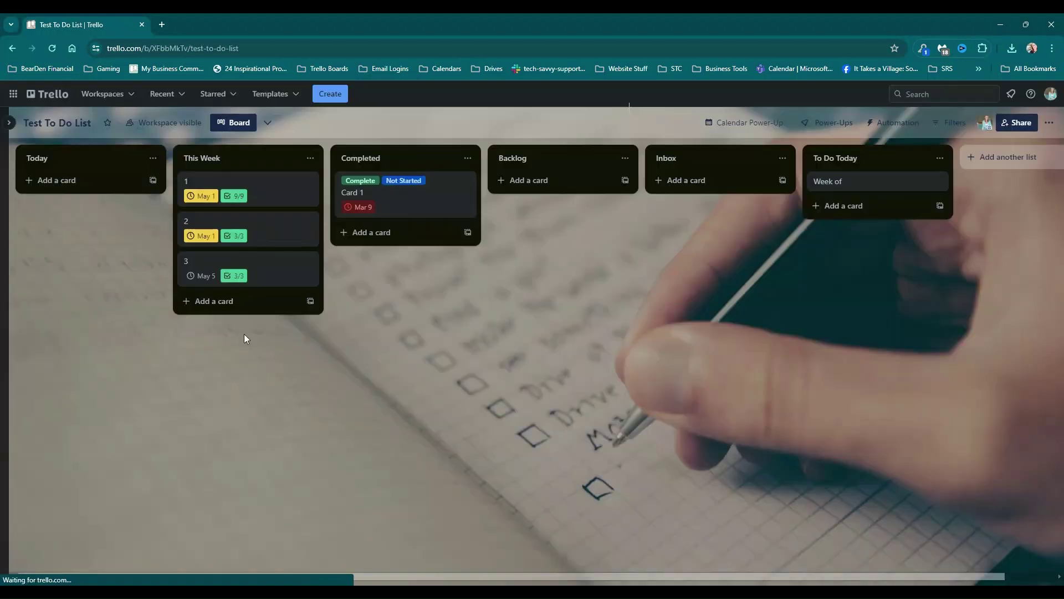
Set card 3's due date to May 1 with minutes changed to :01.
click(265, 269)
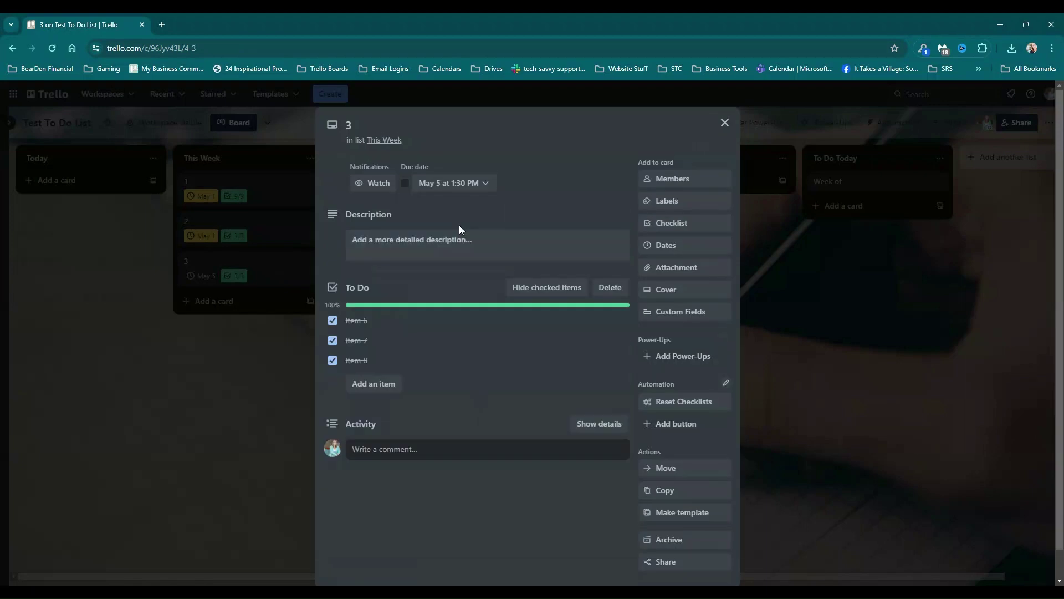
click(476, 186)
click(496, 277)
click(456, 445)
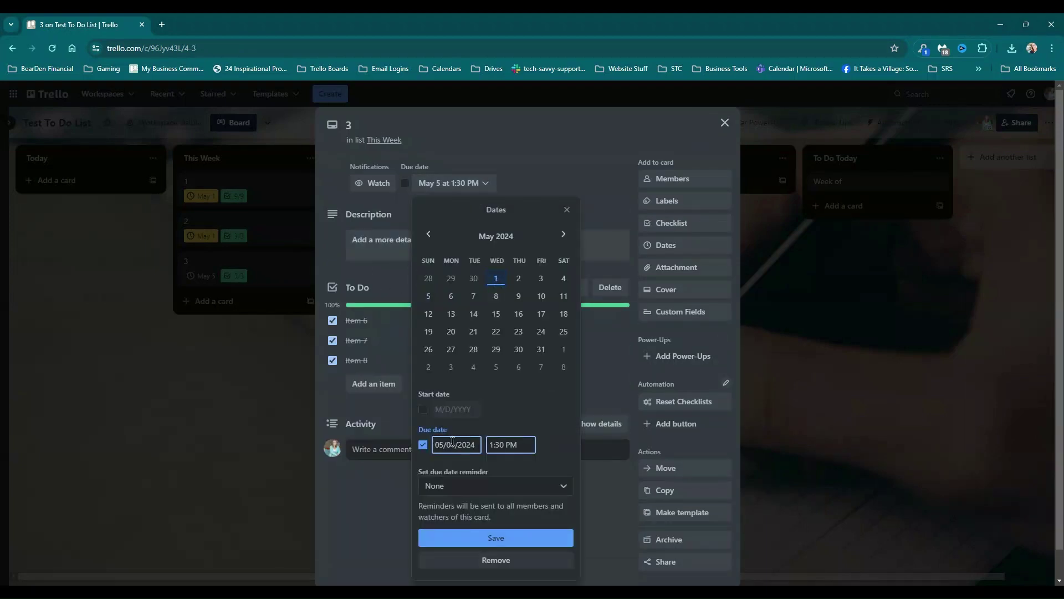
click(499, 443)
text(0)
key(Delete)
key(Delete)
key(Delete)
text(:01)
click(542, 538)
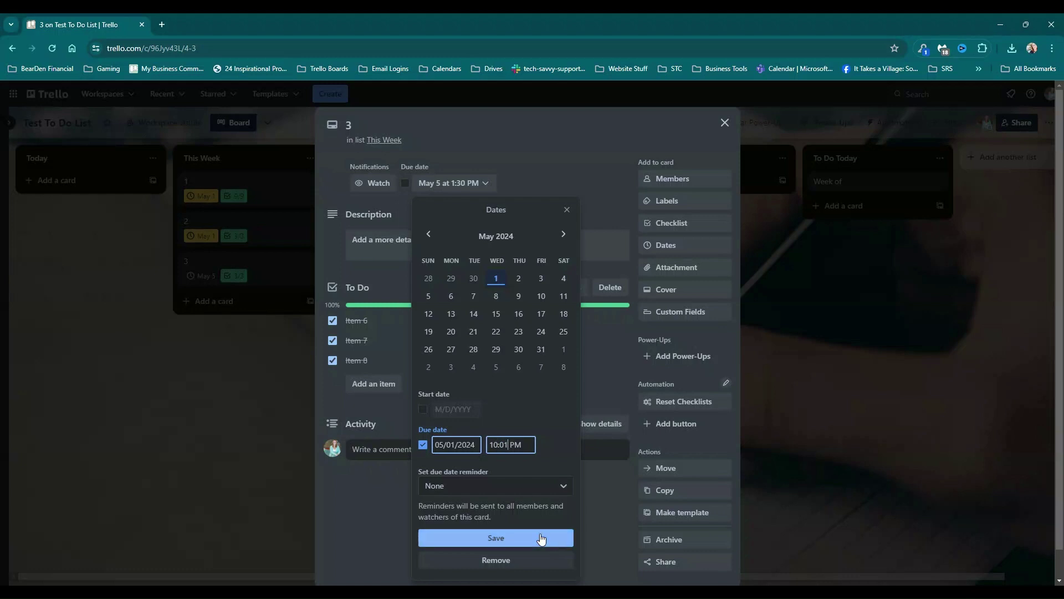
click(766, 513)
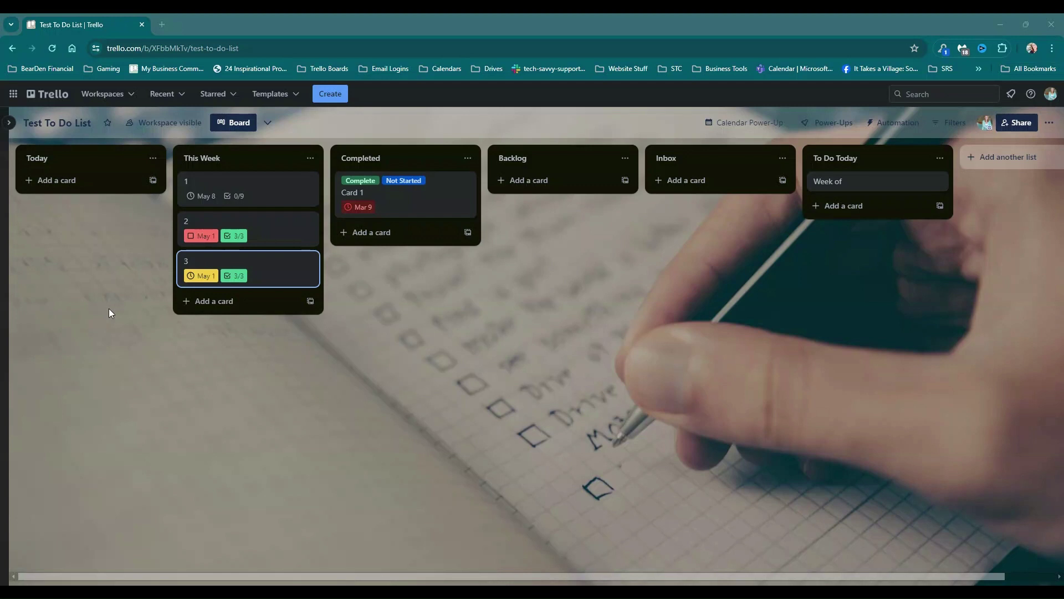
Let the automation run on card 1, then refocus the board window.
click(240, 399)
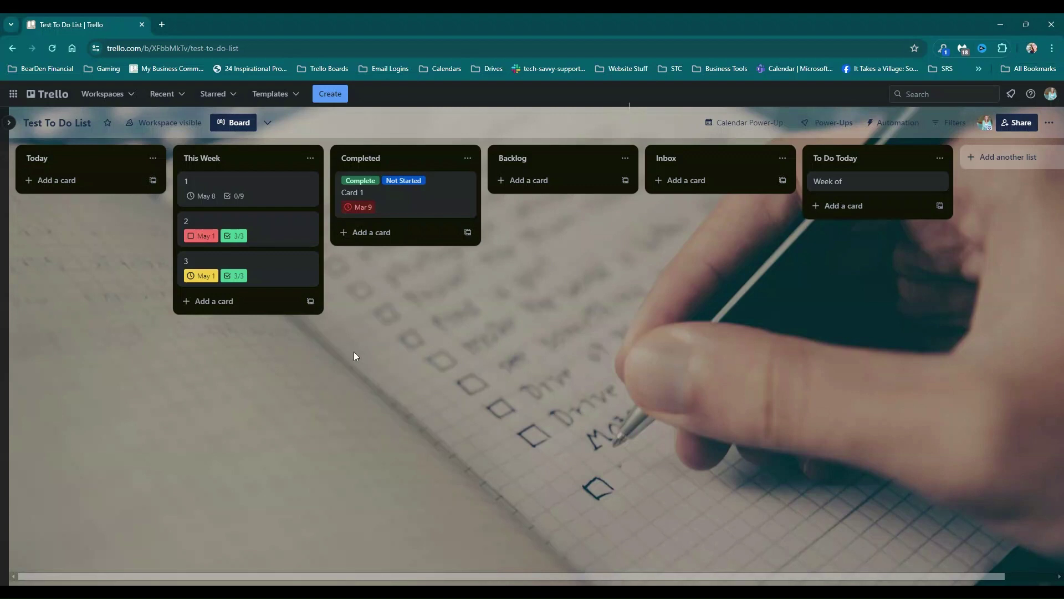
Change card 3's due time to 10:30 AM and save it.
click(285, 267)
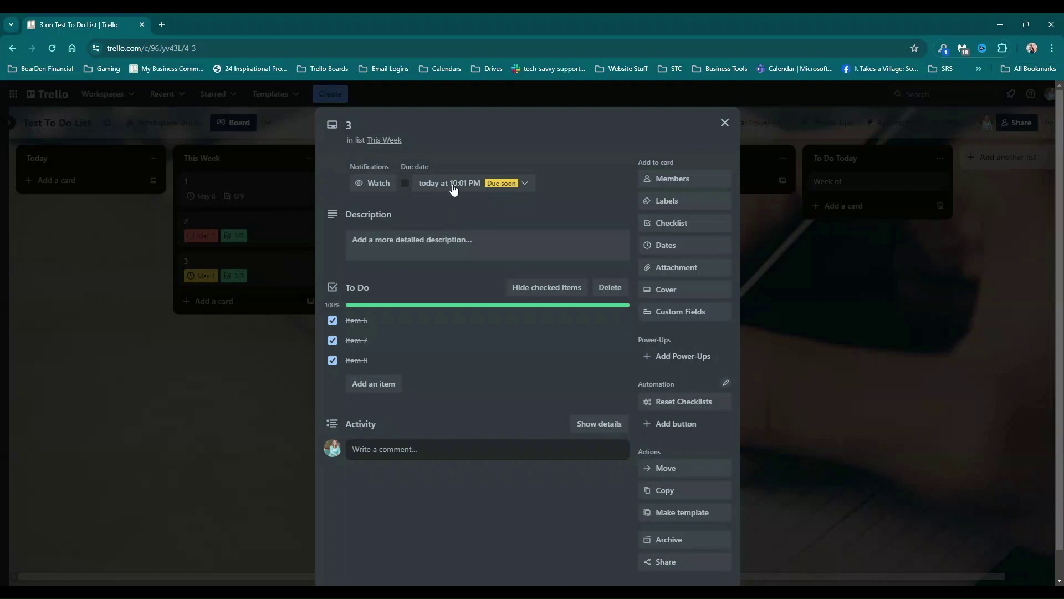
click(527, 189)
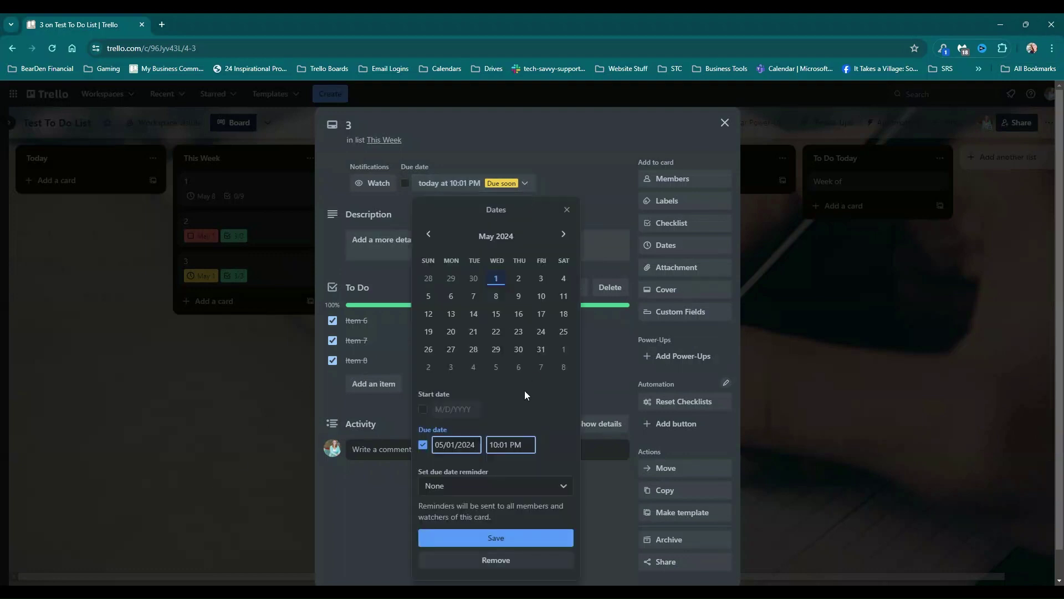
click(514, 449)
key(BackSpace)
key(BackSpace)
text(AM)
click(513, 442)
key(BackSpace)
key(BackSpace)
text(30)
click(511, 538)
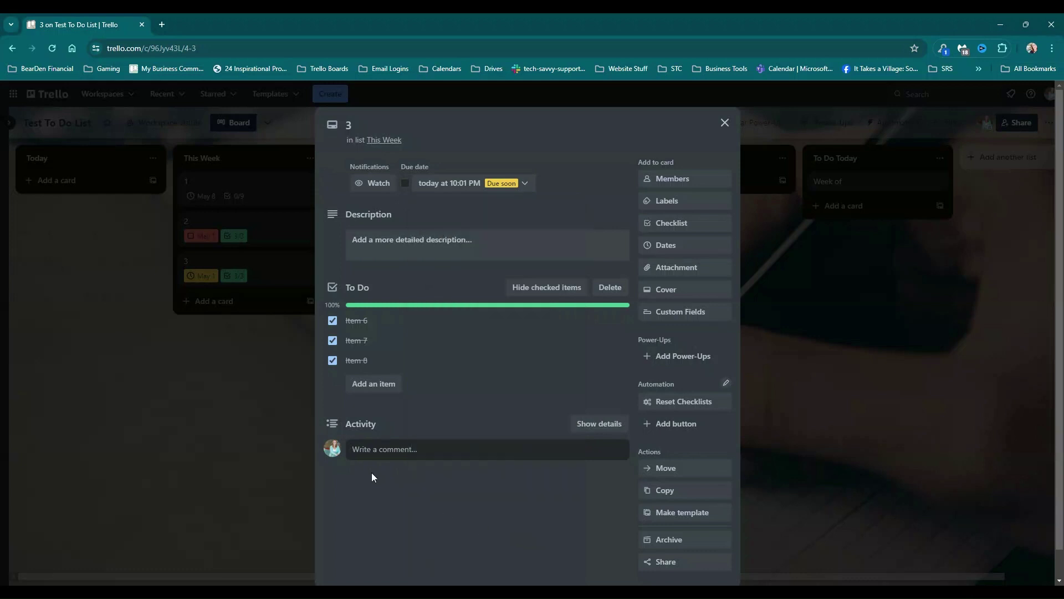
click(209, 392)
Change card 3's due time to 10:03 AM, then open card 2.
click(261, 281)
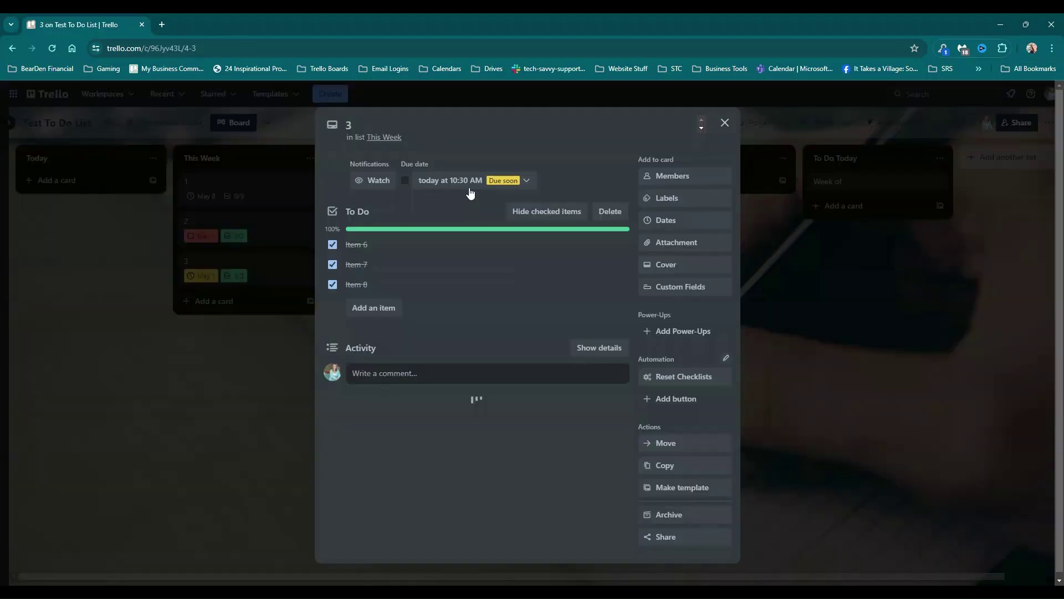
click(473, 184)
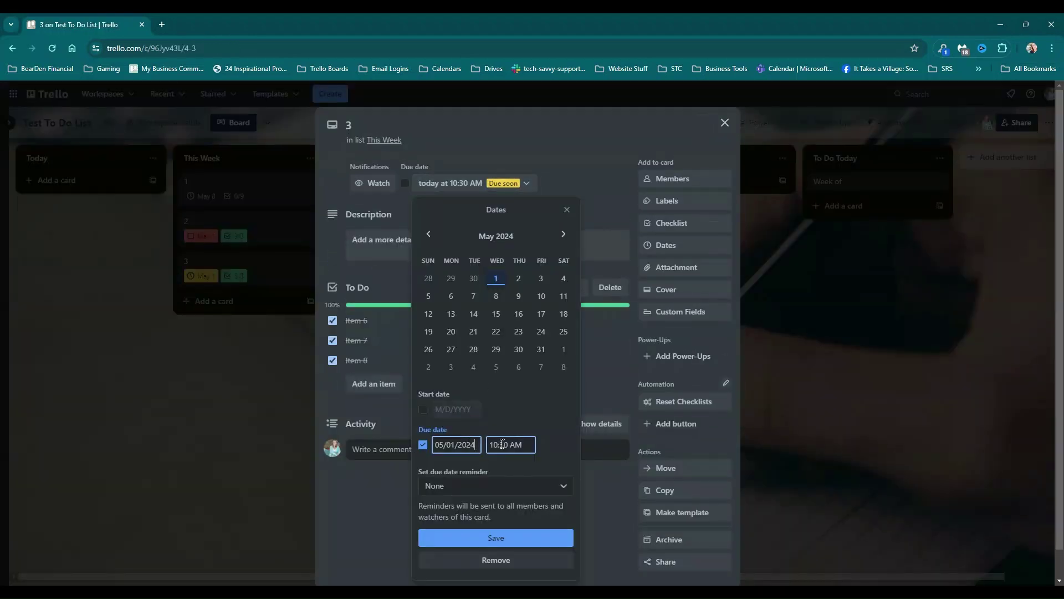
click(502, 444)
text(03)
key(Return)
click(235, 396)
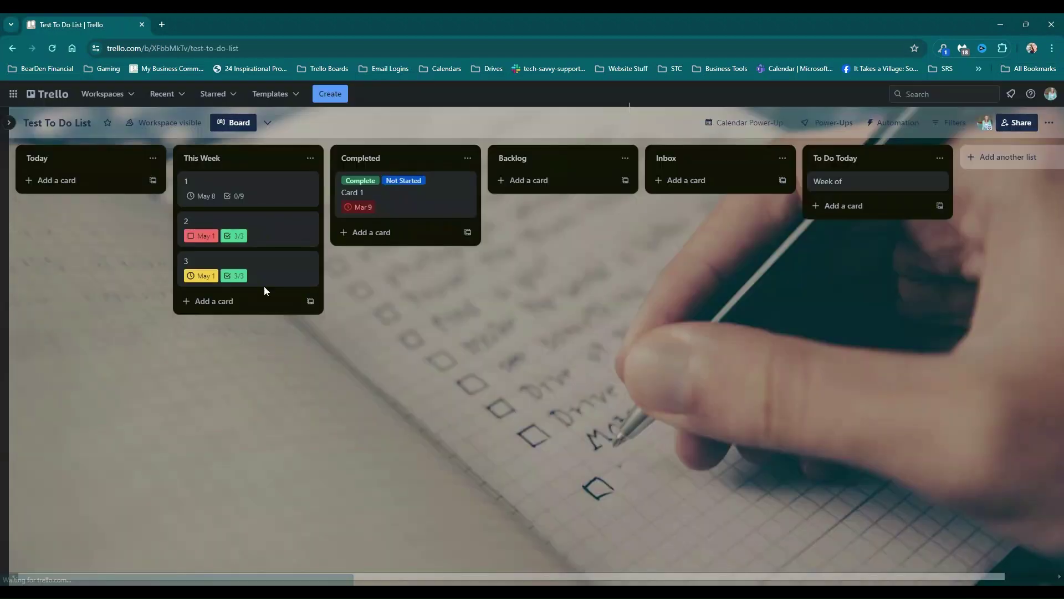
click(266, 218)
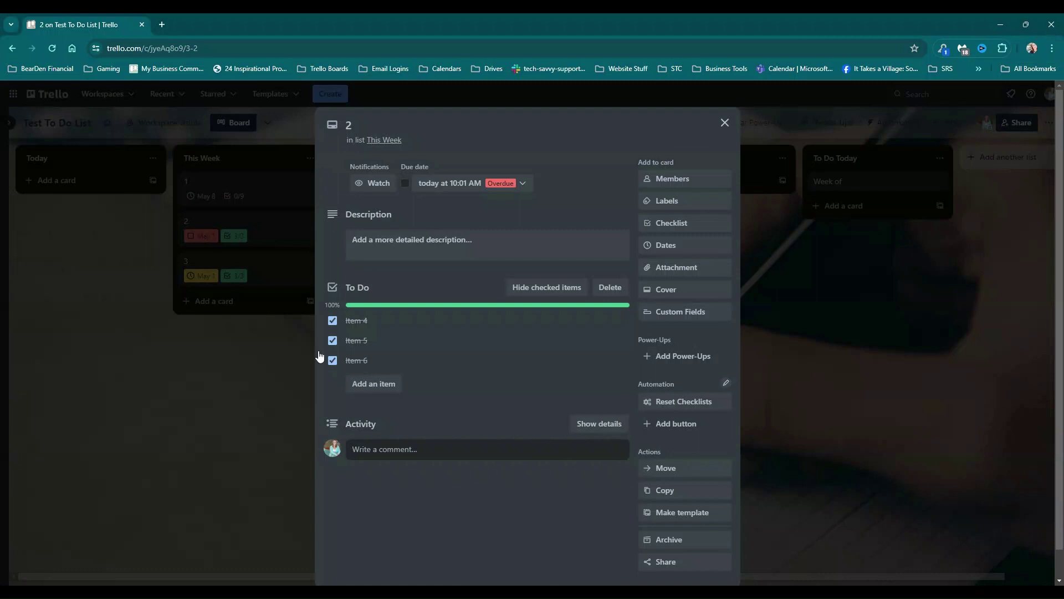
Close card 2 and watch card 3 move to May 8 with its checklist reset to 0/3.
click(260, 393)
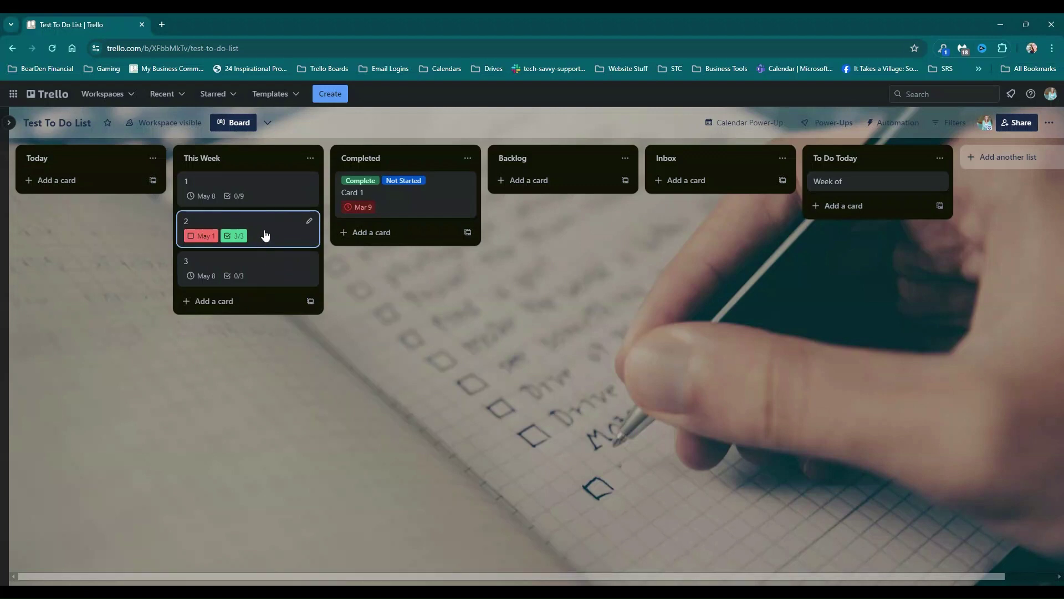
Show the board's Due date automation rules filtered to Enabled only.
click(909, 127)
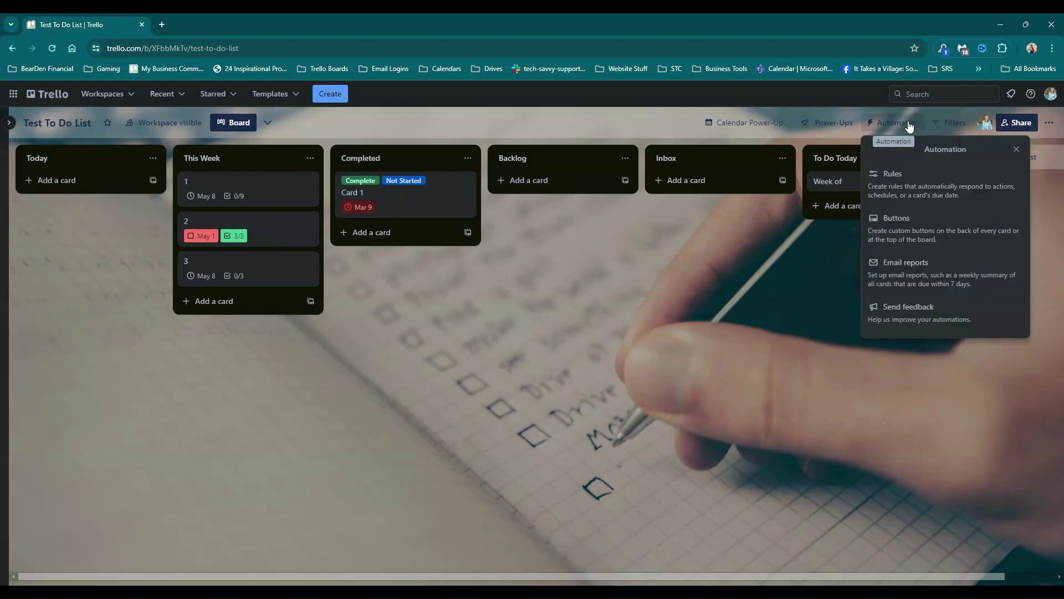
click(897, 175)
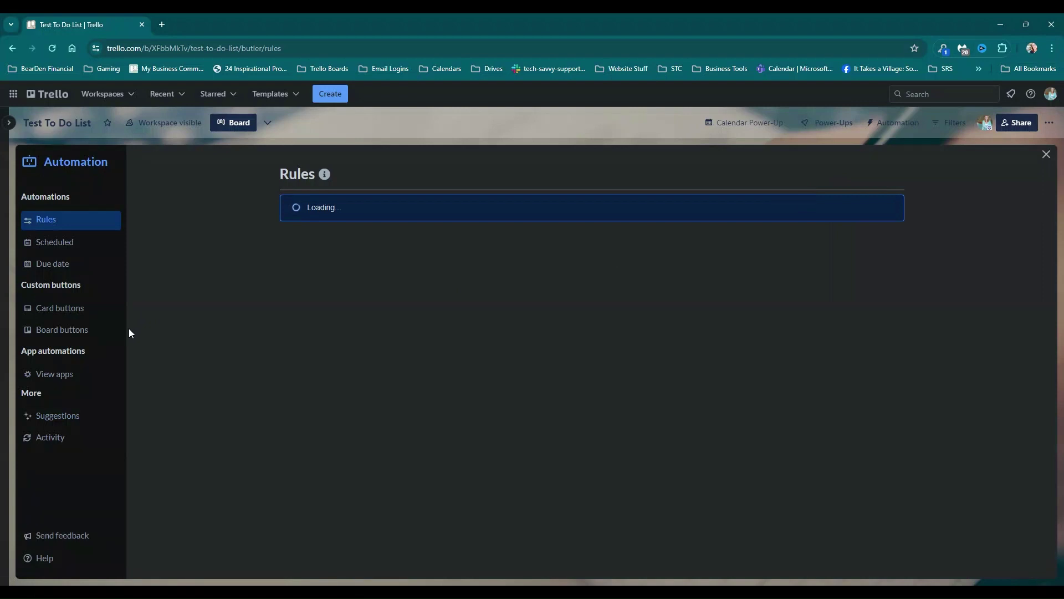
click(54, 265)
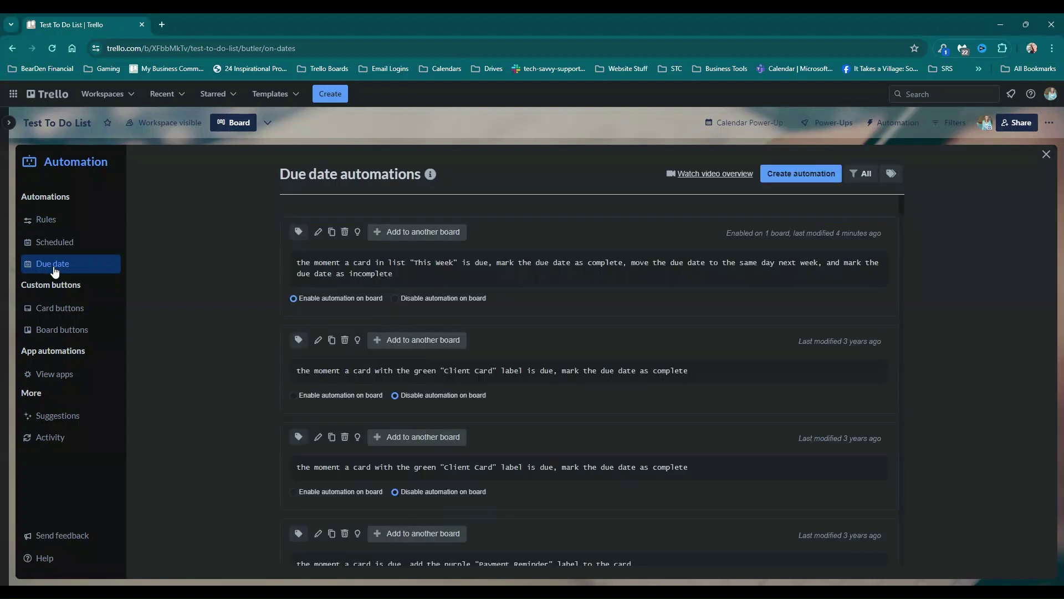
click(862, 174)
click(872, 222)
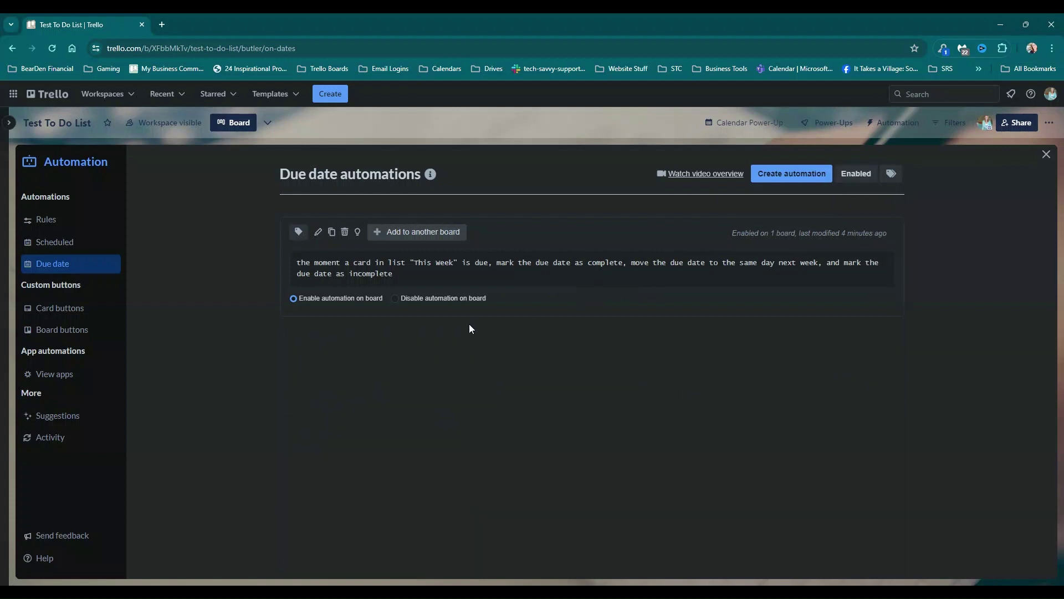
Check the This Week automation's run log, then close it and the Automation panel.
click(357, 233)
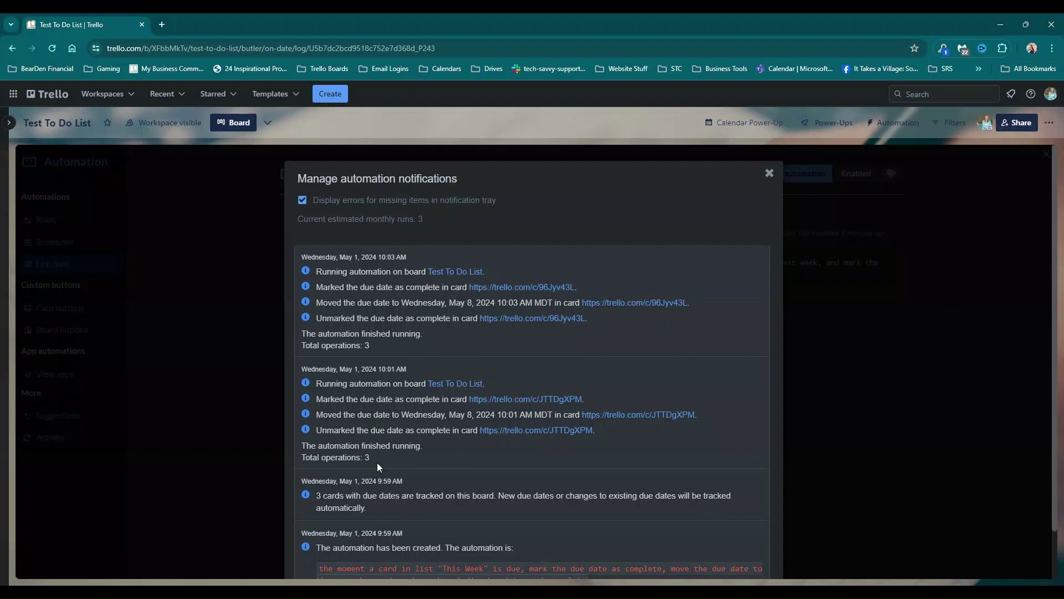
click(770, 173)
click(1047, 154)
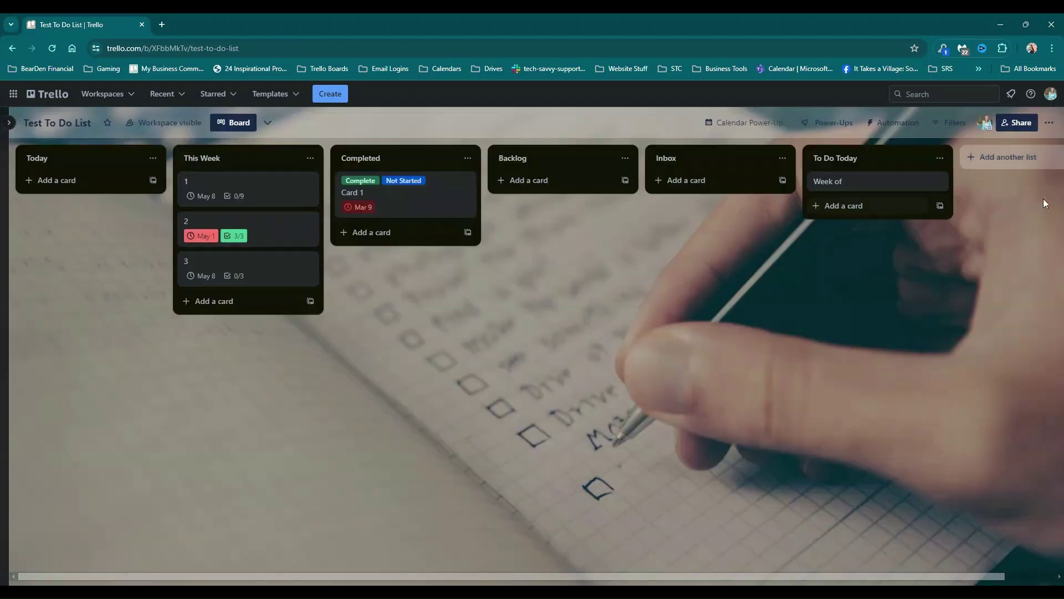
Reopen the run log, toggle 'Only display warnings & errors' on and off, then close everything.
click(894, 123)
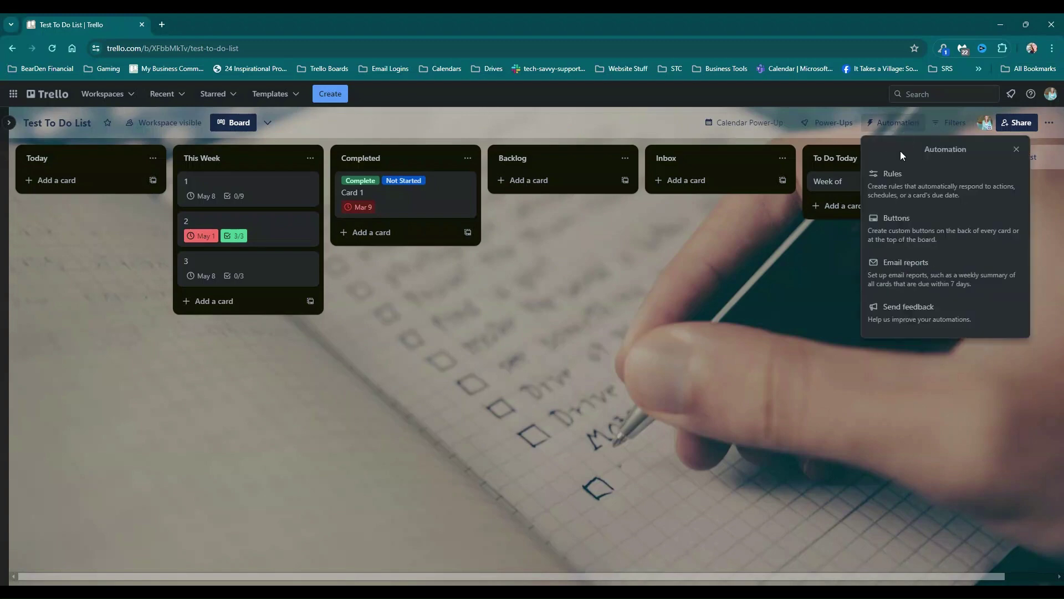
click(901, 177)
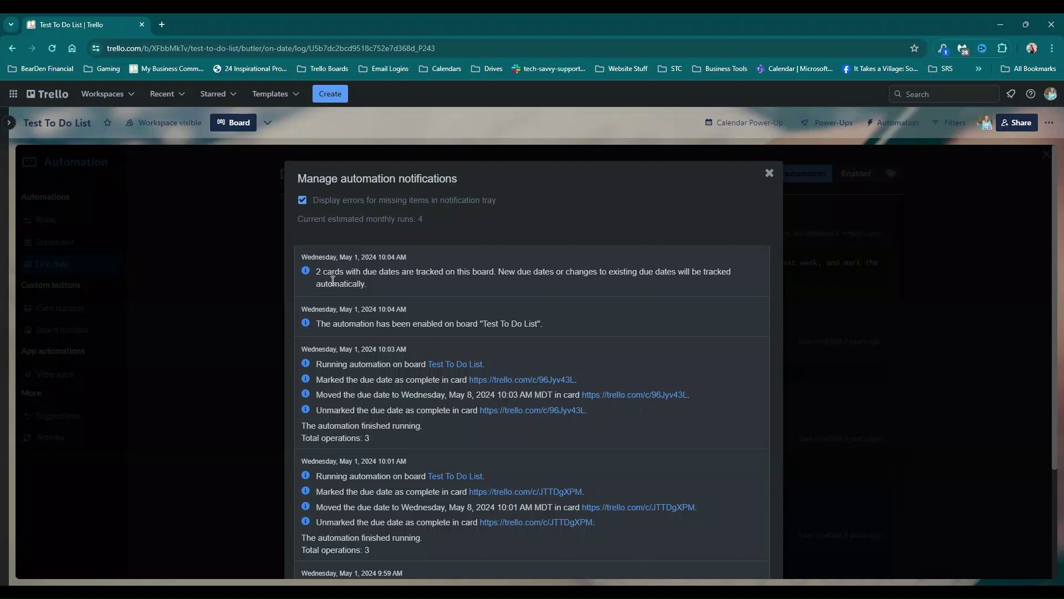
scroll(402, 261, down, 3)
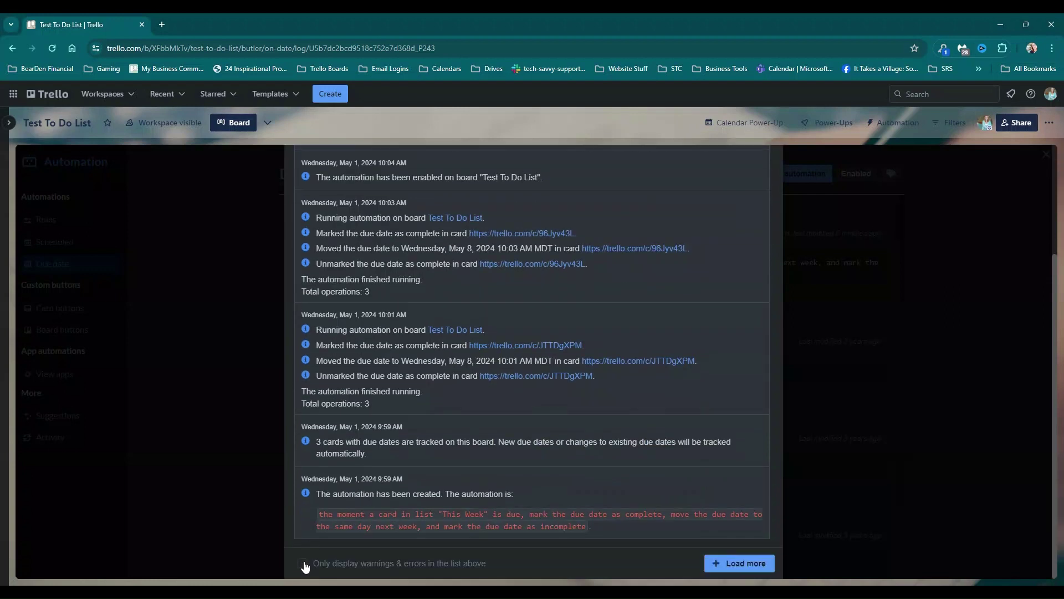
click(303, 564)
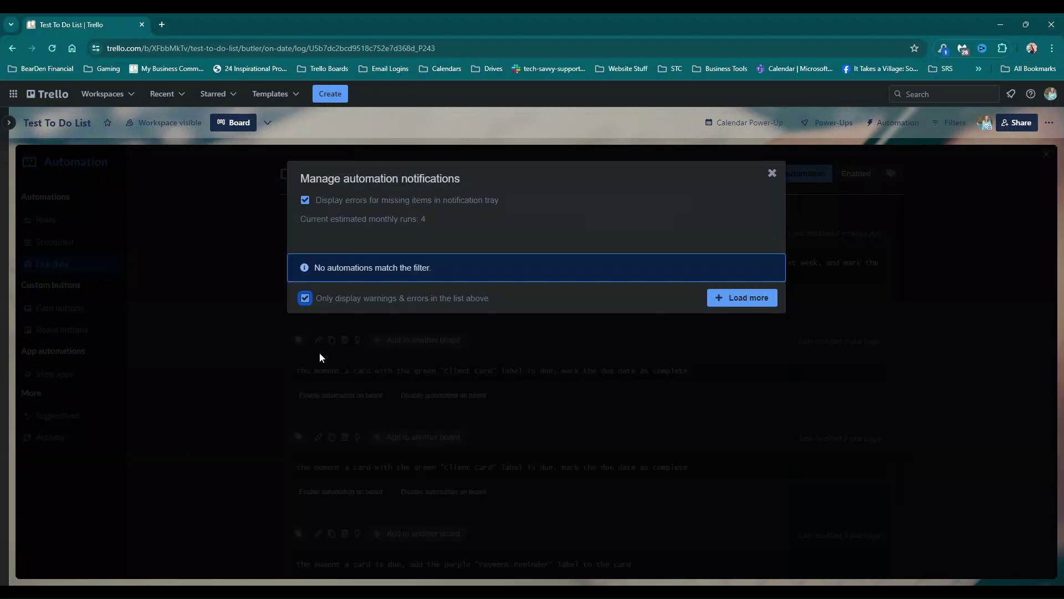
click(304, 299)
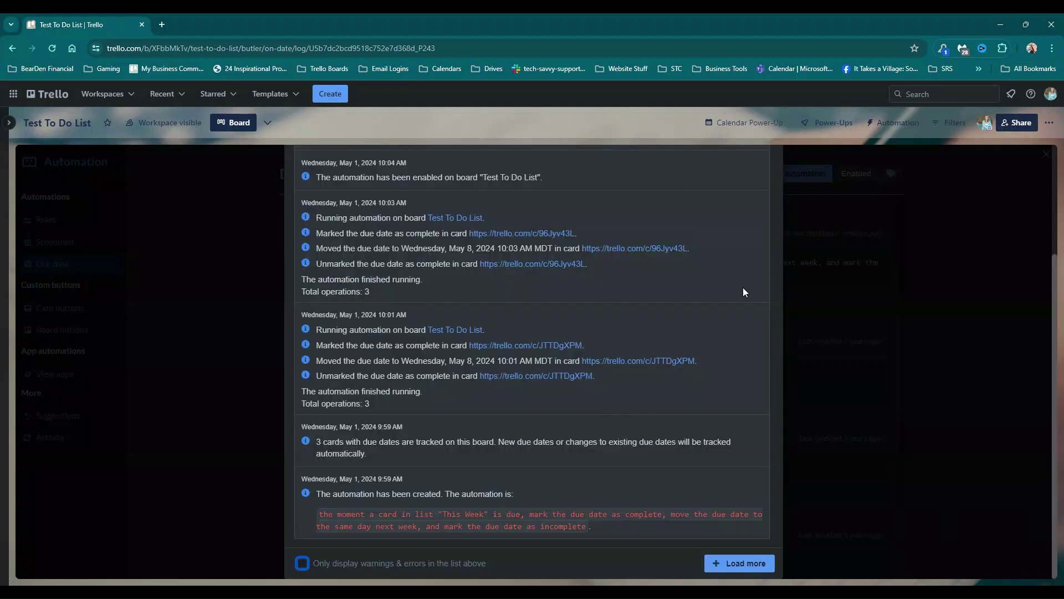
click(769, 174)
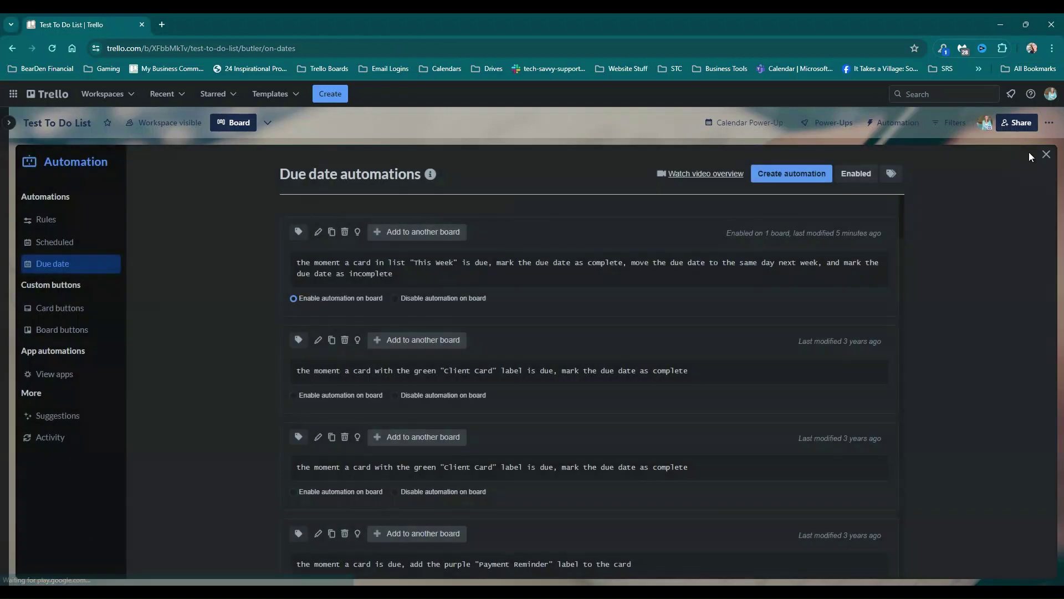
click(1046, 154)
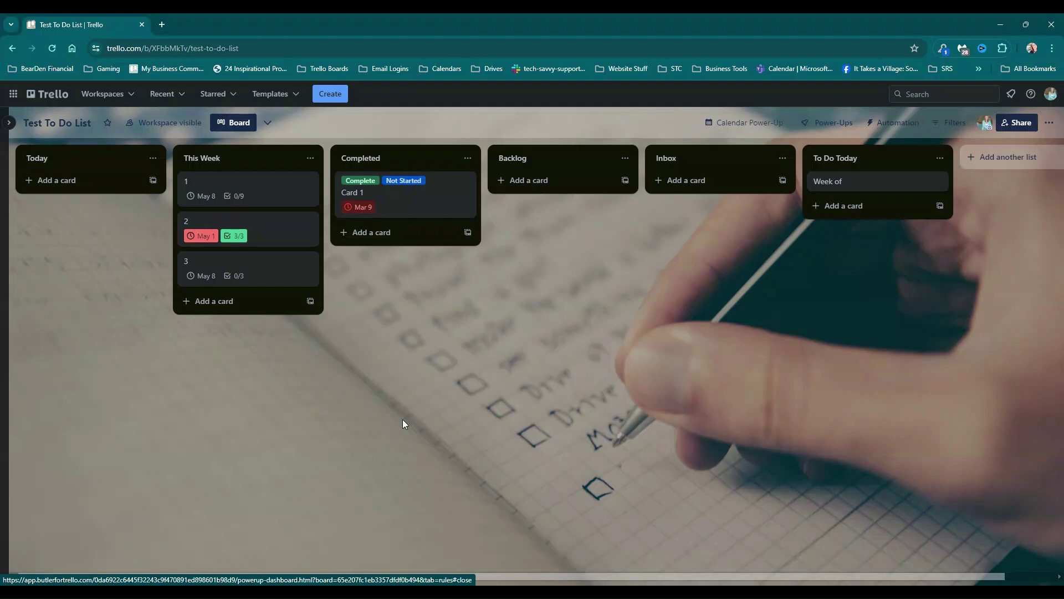
Change card 2's due time to today at 10:06 AM and close the card.
click(269, 245)
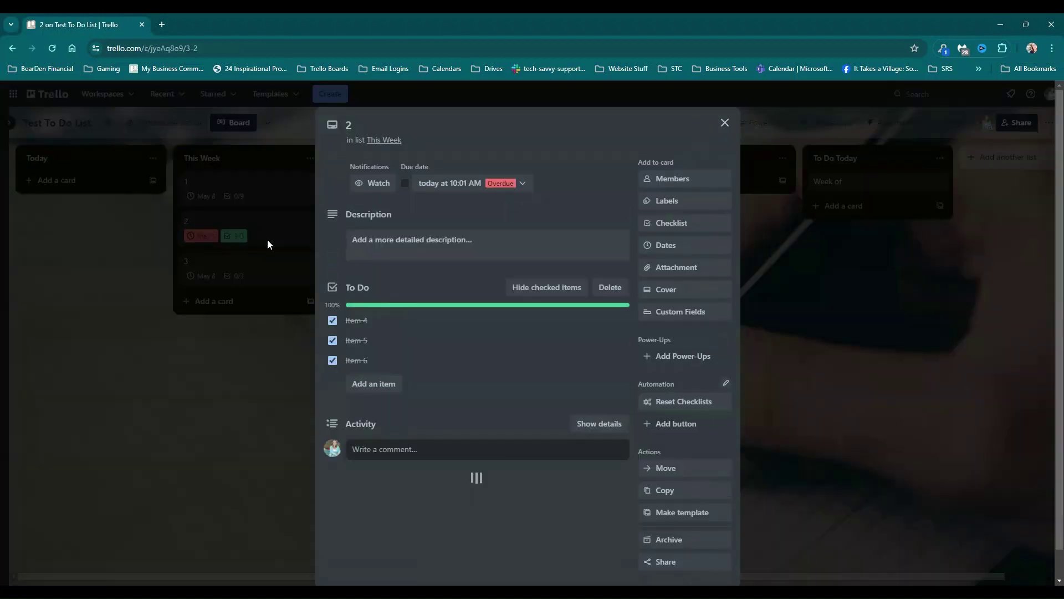
click(524, 186)
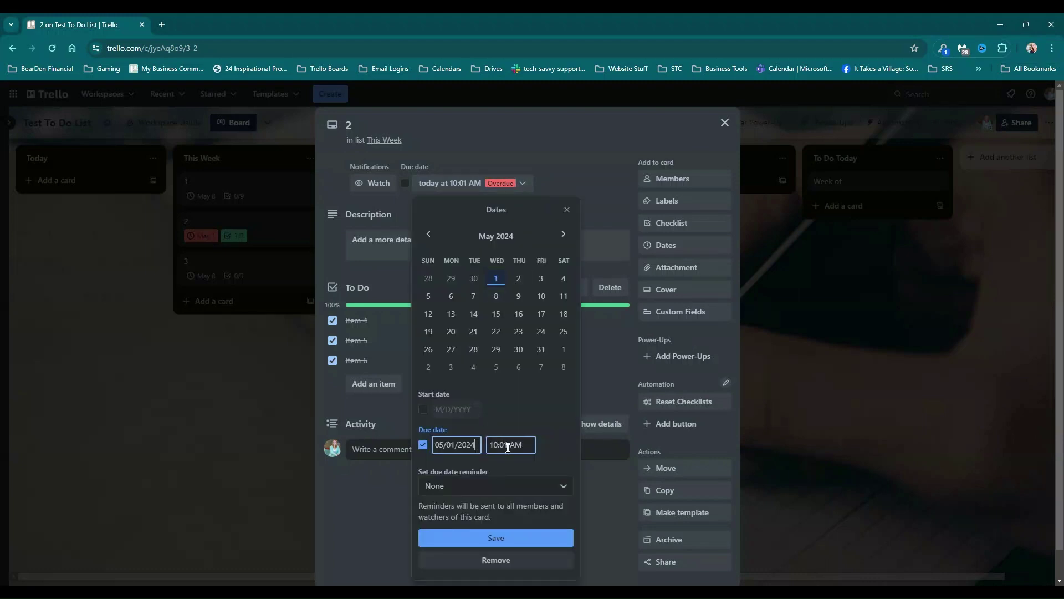
key(BackSpace)
text(0)
click(510, 536)
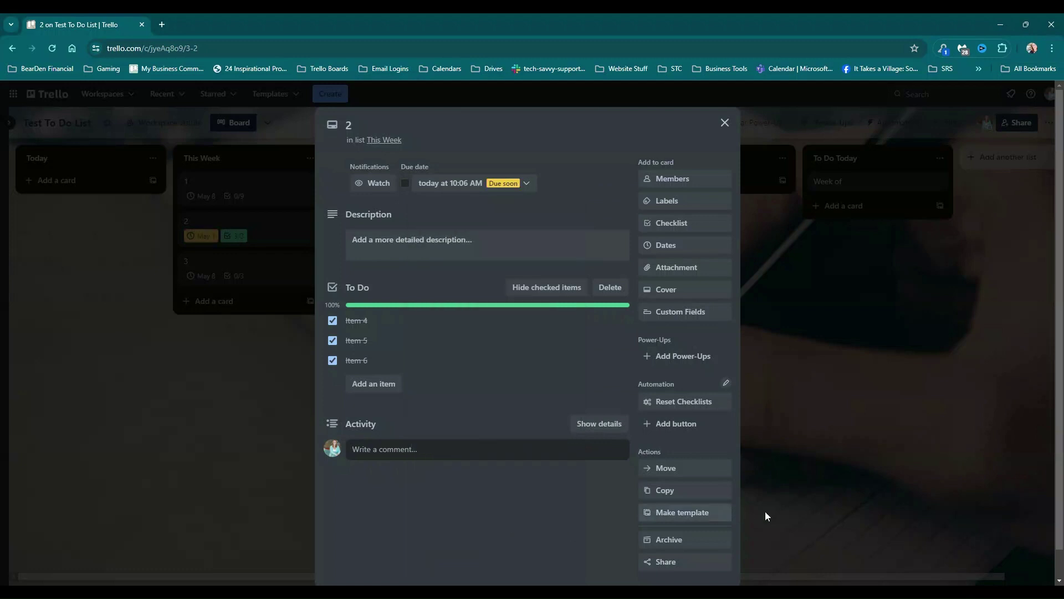
click(818, 512)
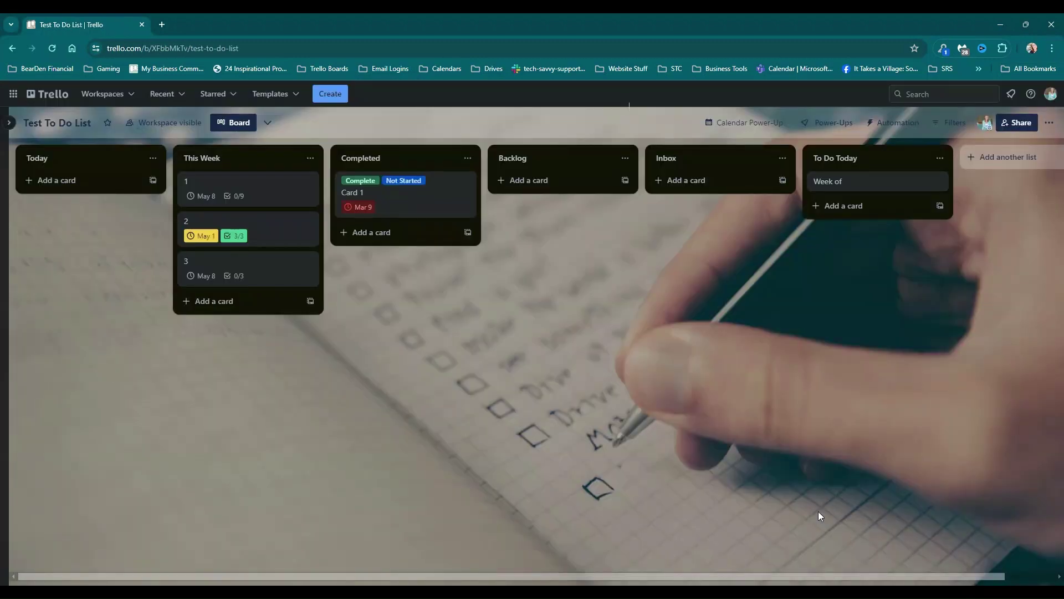